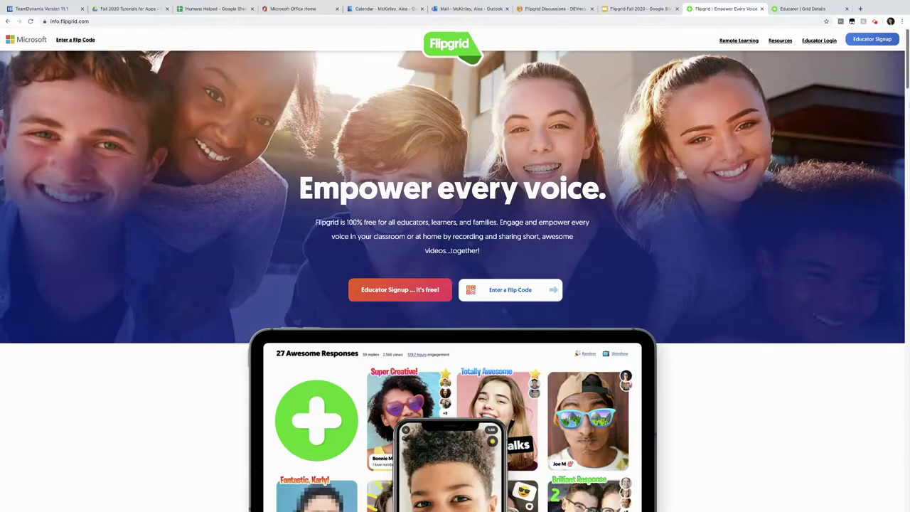
Start a new grid named 'OAKS Discussion Board'.
scroll(906, 92, down, 3)
scroll(905, 96, down, 5)
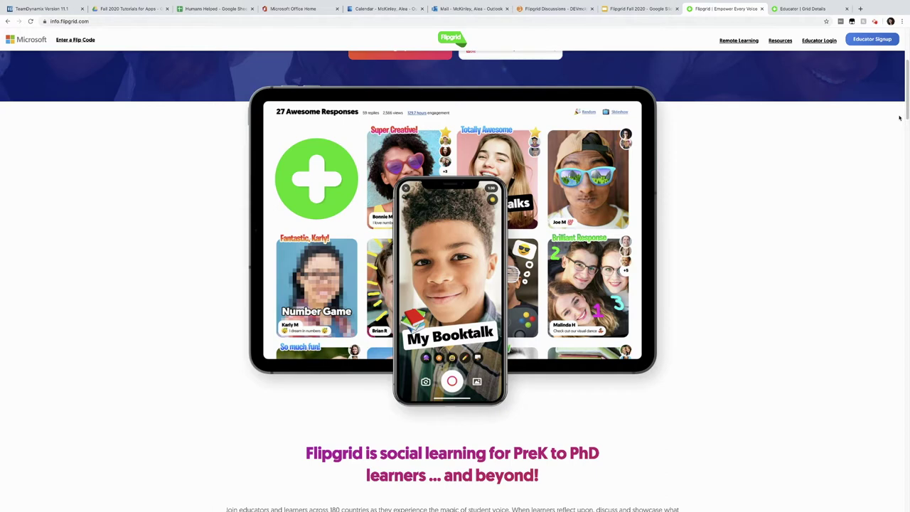
drag(906, 110, 906, 71)
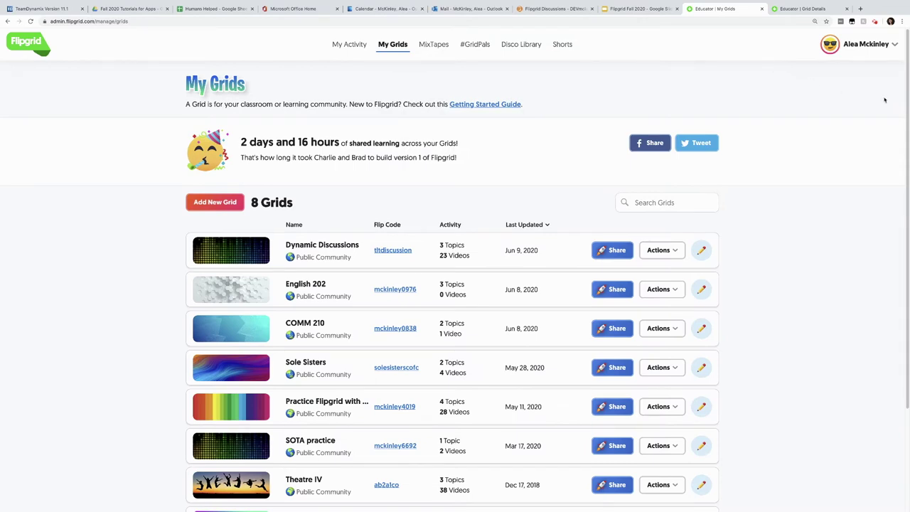
drag(901, 96, 898, 199)
scroll(897, 164, up, 3)
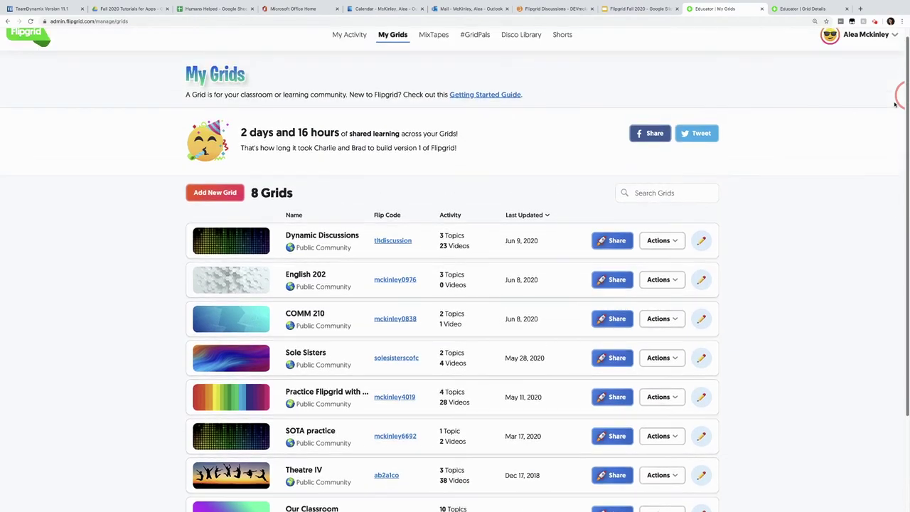
click(226, 192)
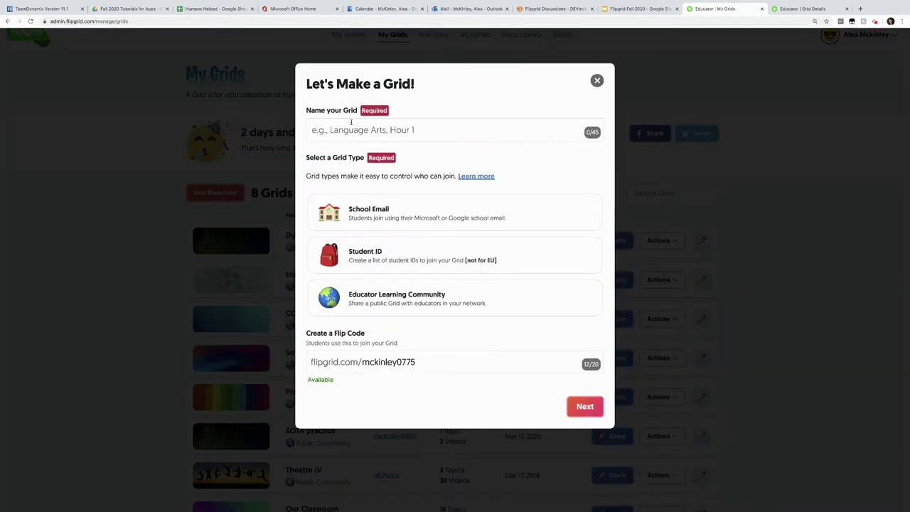
click(350, 130)
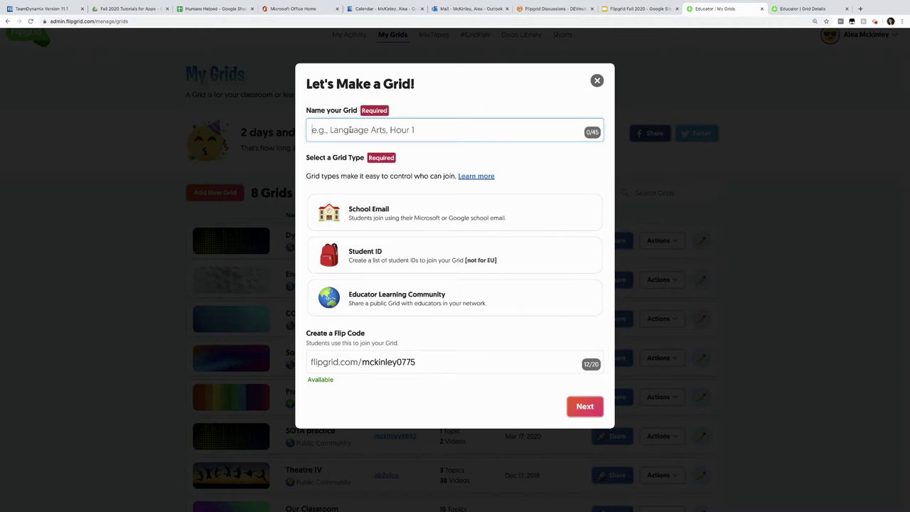
text(OAKS Discussion )
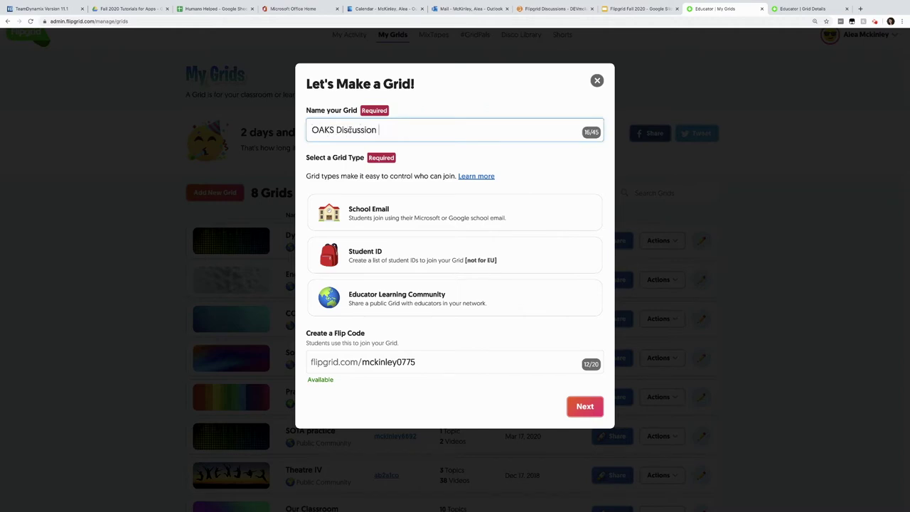
text(Board)
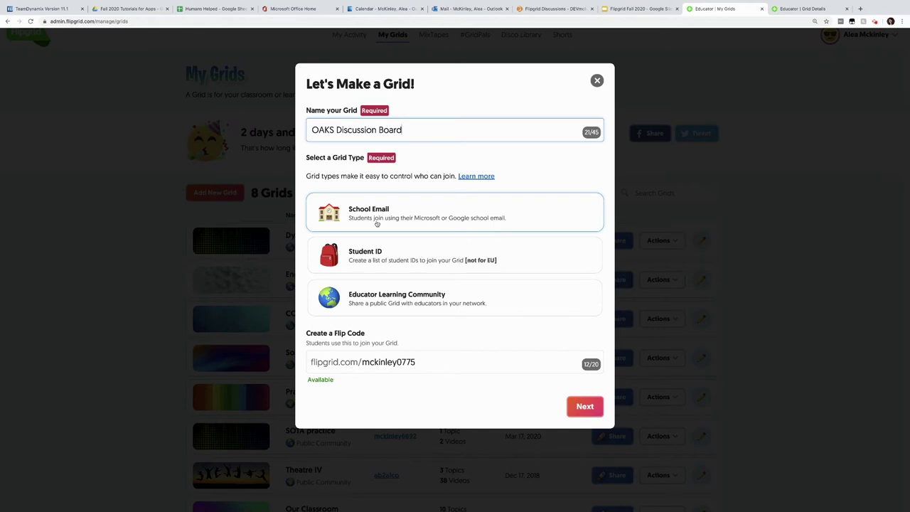
click(402, 303)
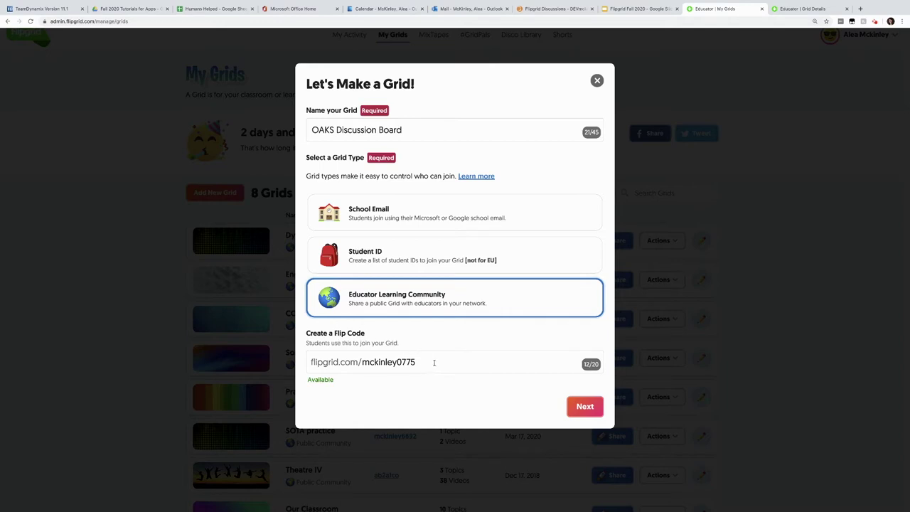
drag(425, 362, 363, 364)
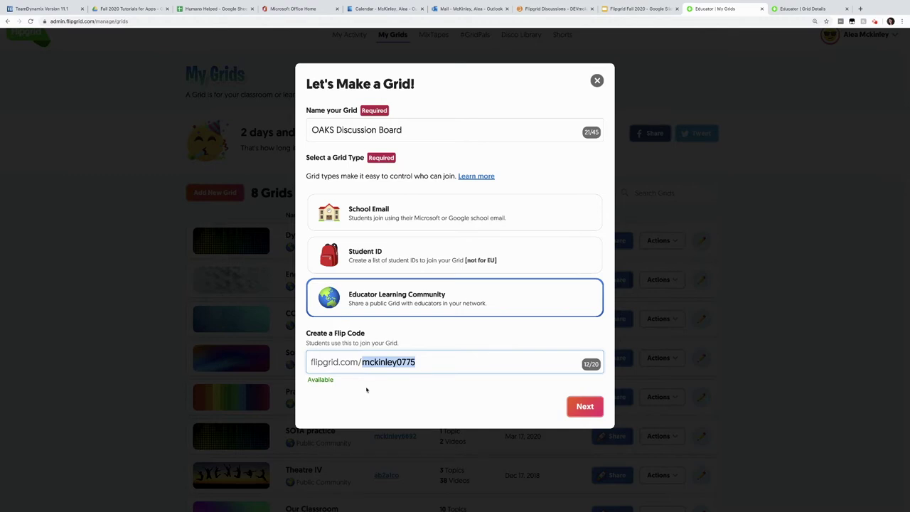
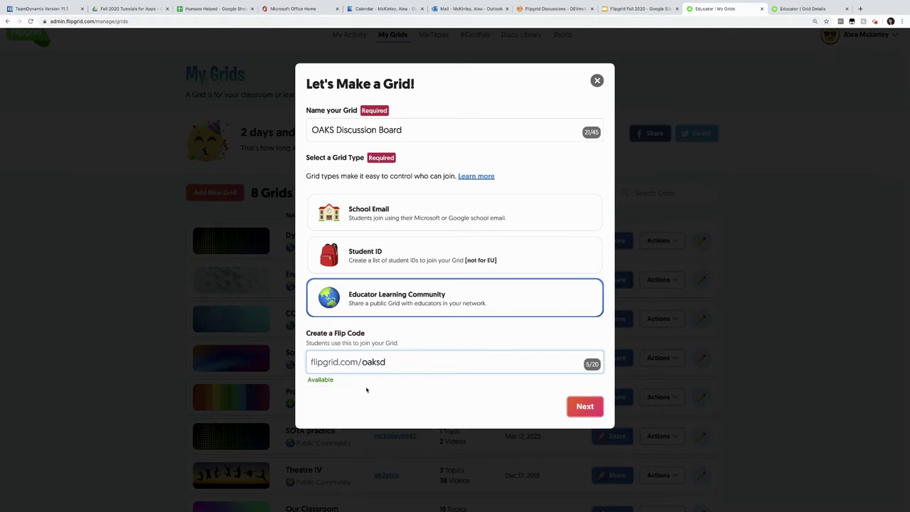
click(580, 406)
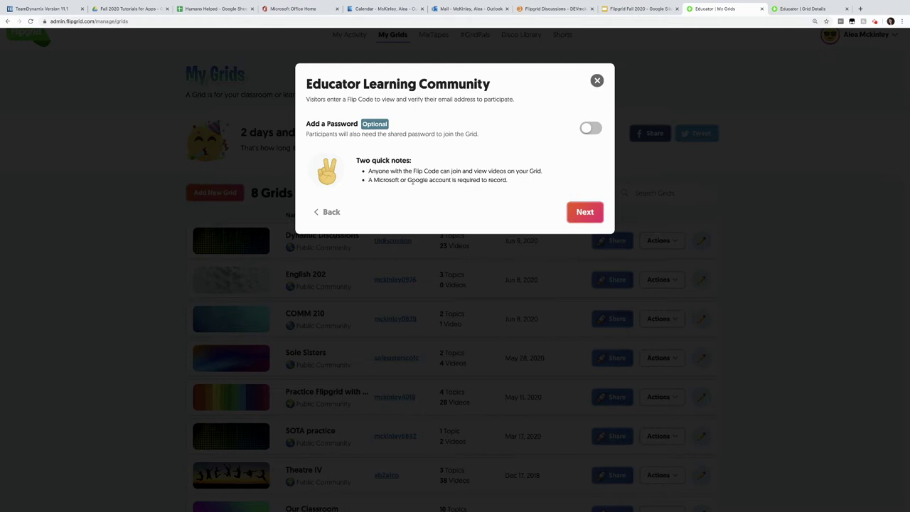
Finish the grid without a password, copy its Flip Code, and save it as a Brightspace link.
click(590, 213)
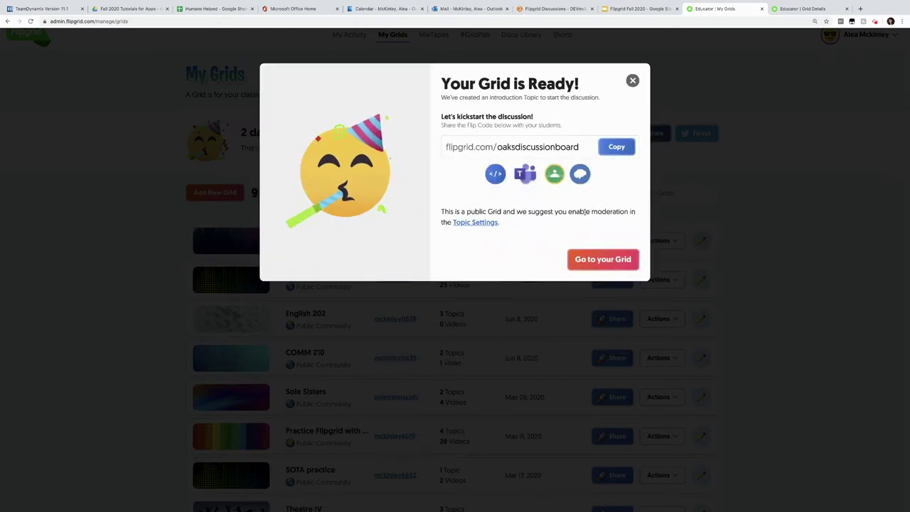
click(610, 148)
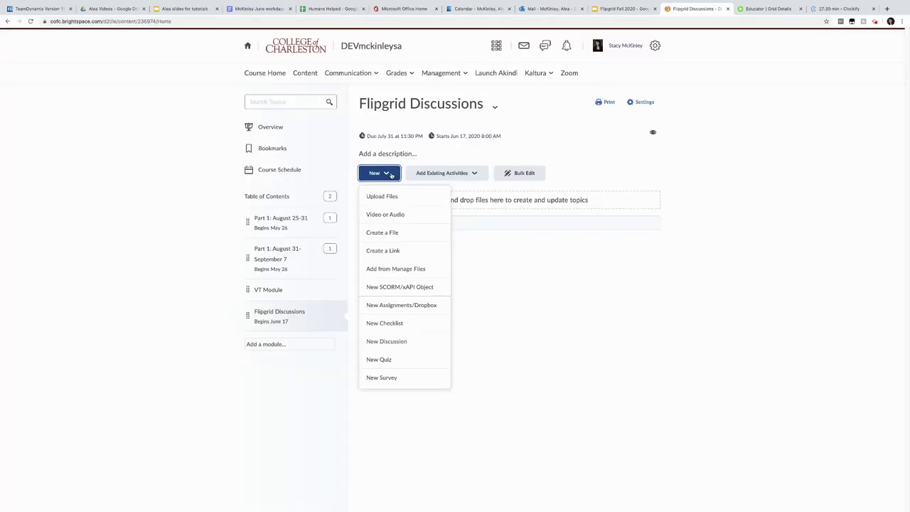
click(398, 249)
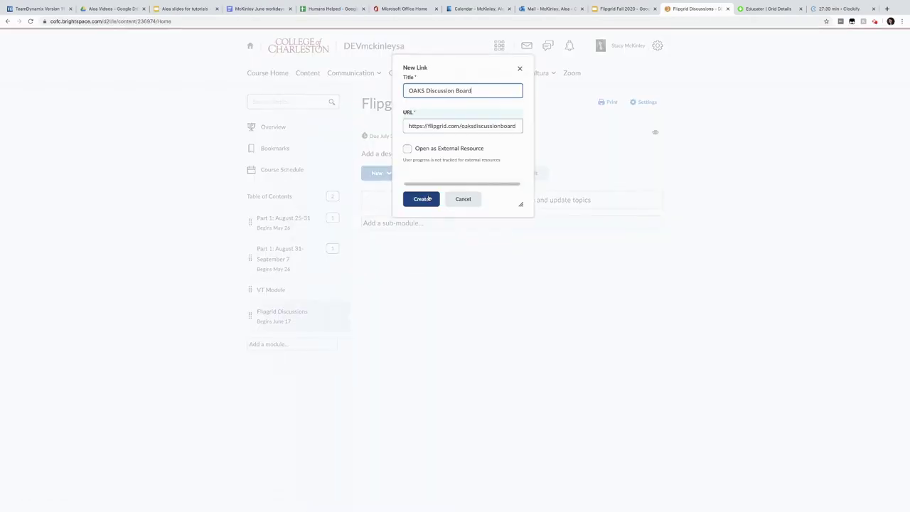
click(427, 198)
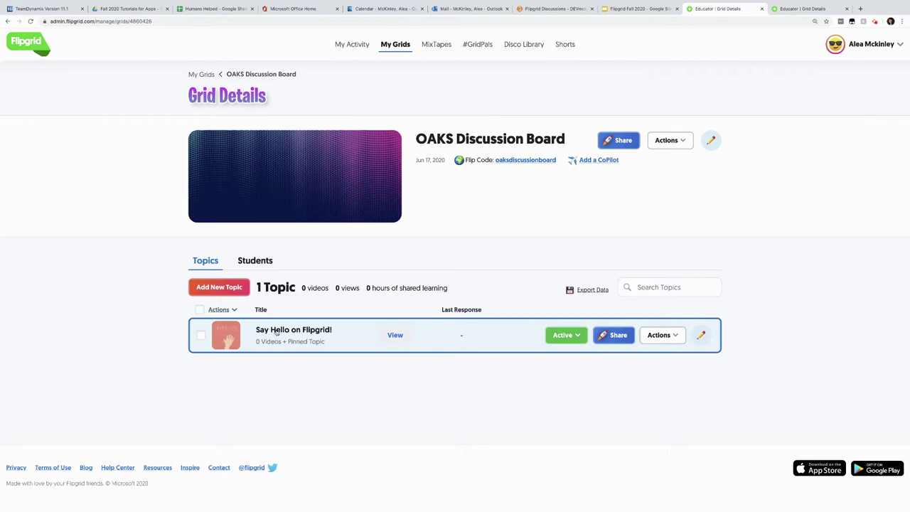
Open the Say Hello on Flipgrid! topic and show its Actions menu.
click(277, 332)
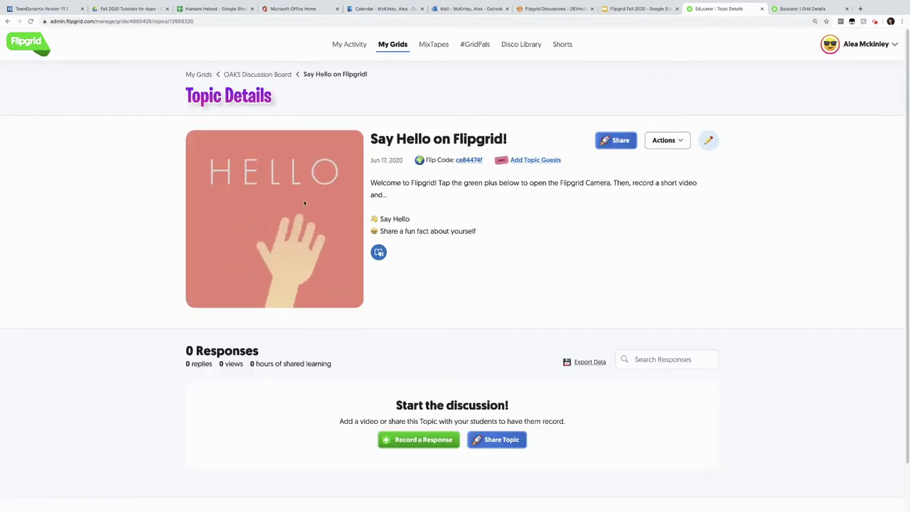
drag(906, 183, 900, 214)
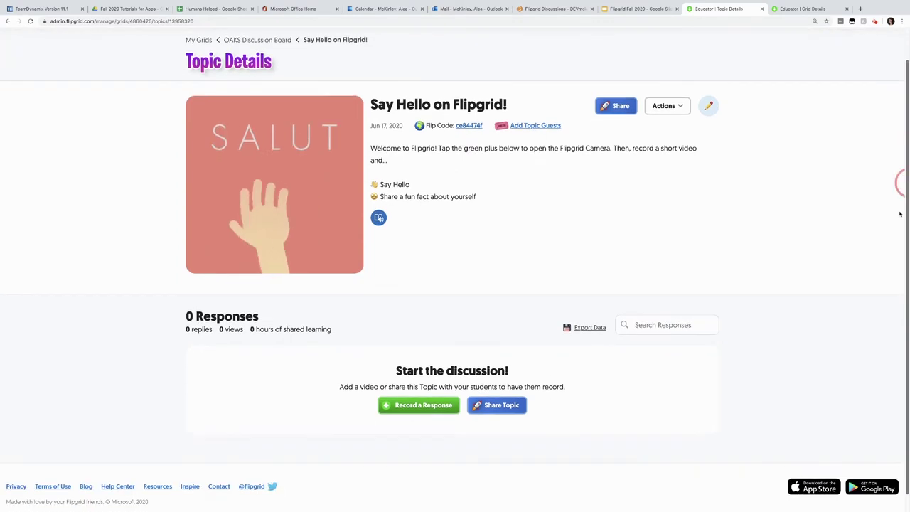
click(662, 110)
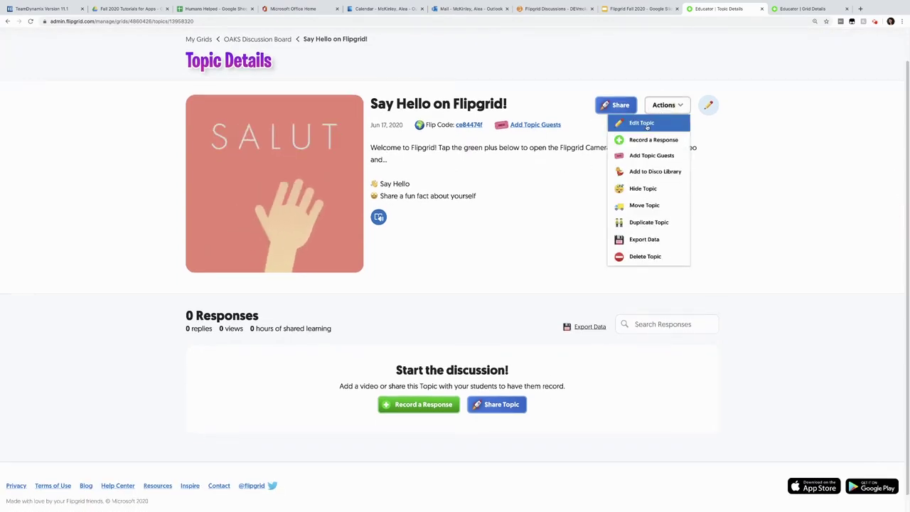
Edit the Say Hello topic, keeping recording time at 1 minute 30 seconds and video moderation off.
click(647, 125)
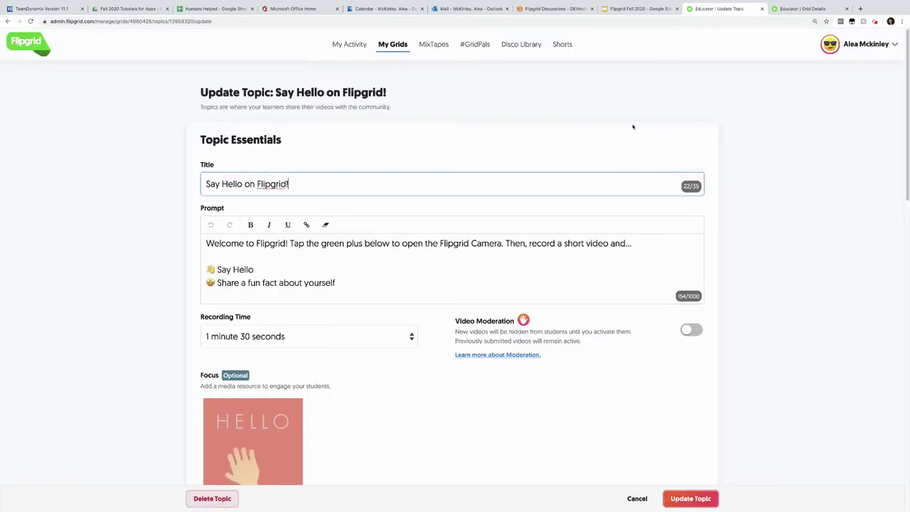
drag(906, 124, 908, 130)
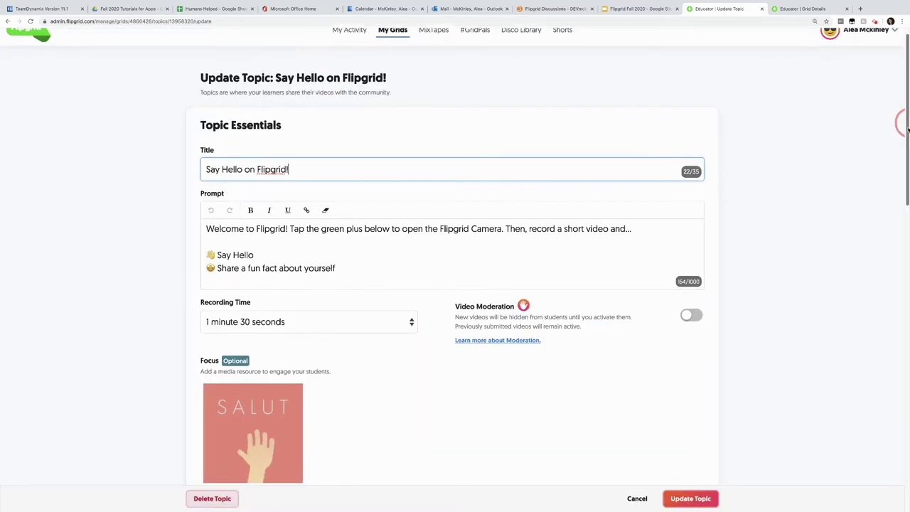
scroll(908, 129, down, 4)
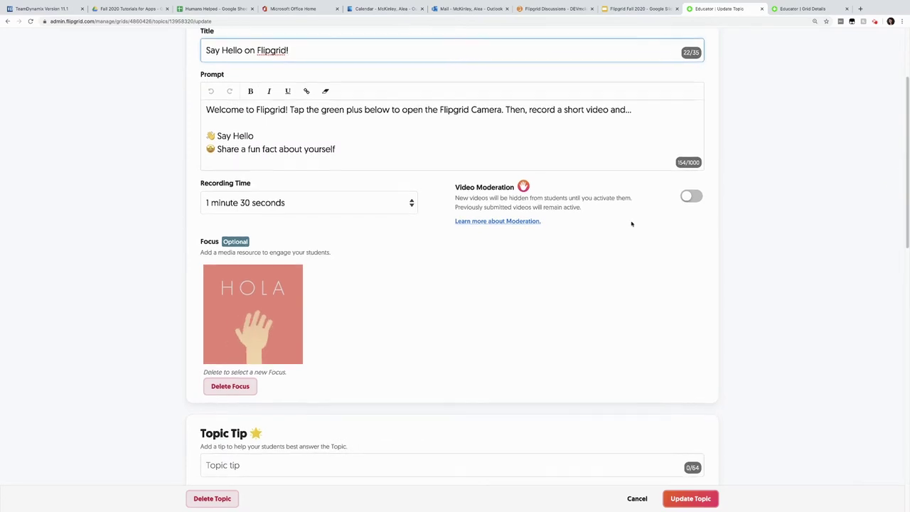
click(412, 206)
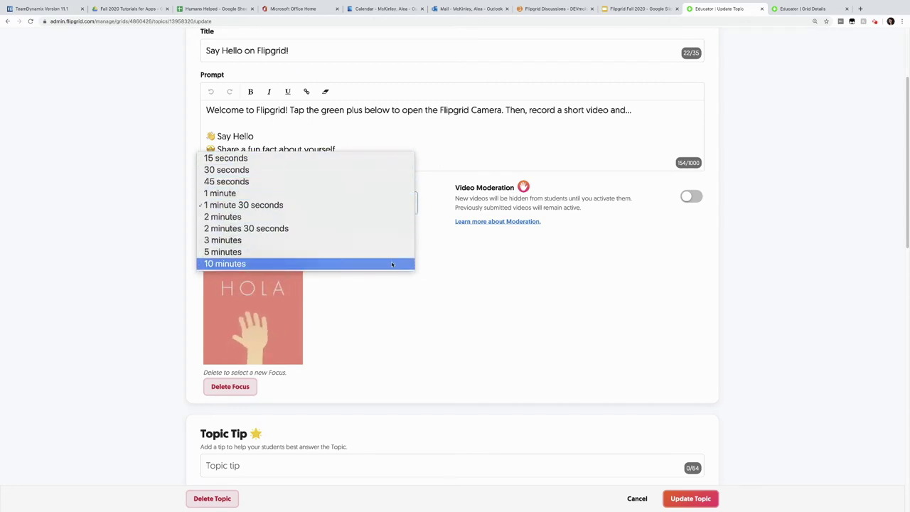
click(382, 205)
scroll(398, 207, down, 1)
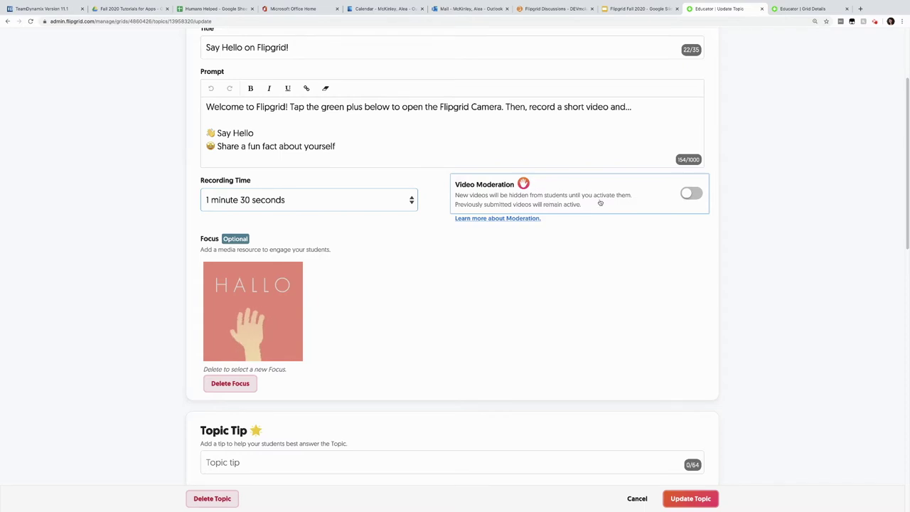
click(691, 193)
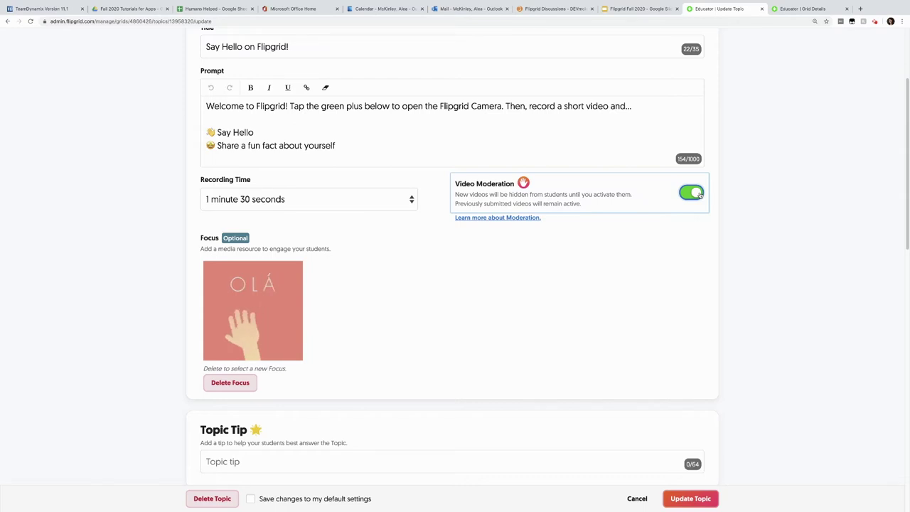
click(694, 193)
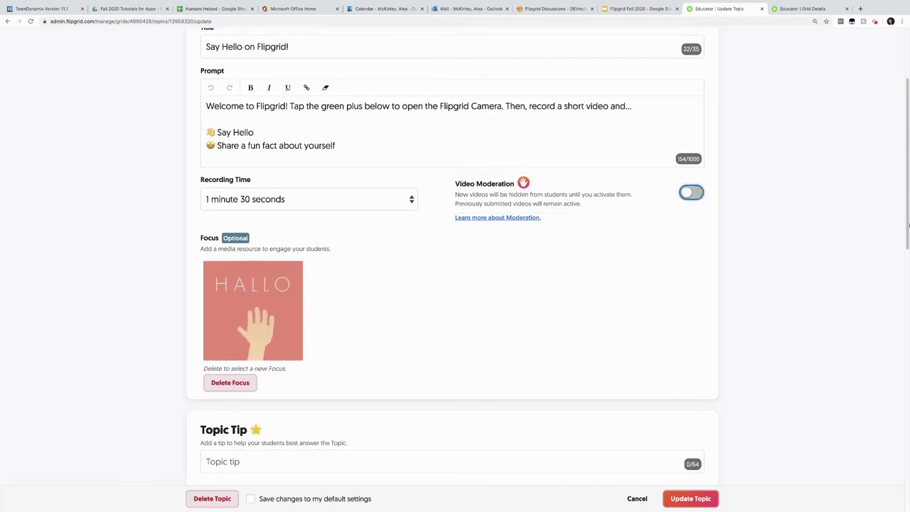
drag(908, 227, 892, 300)
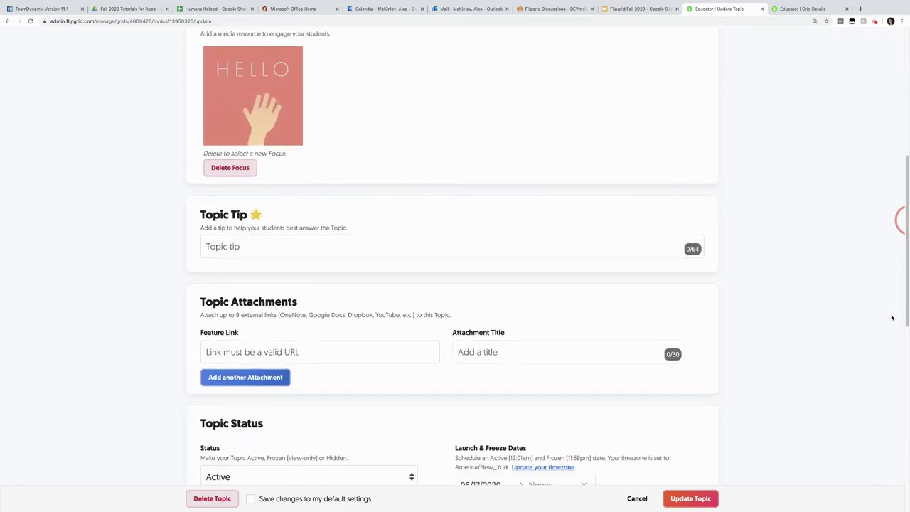
drag(906, 281, 905, 305)
click(279, 177)
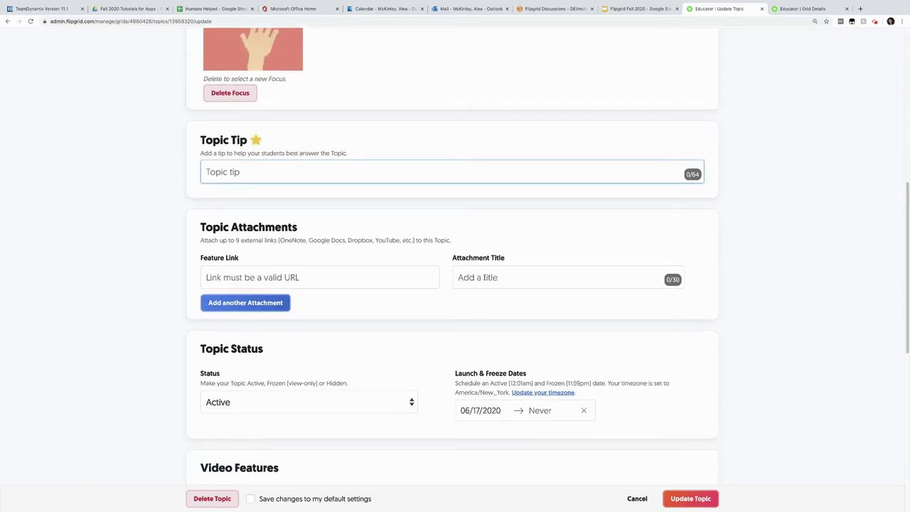
drag(905, 301, 891, 384)
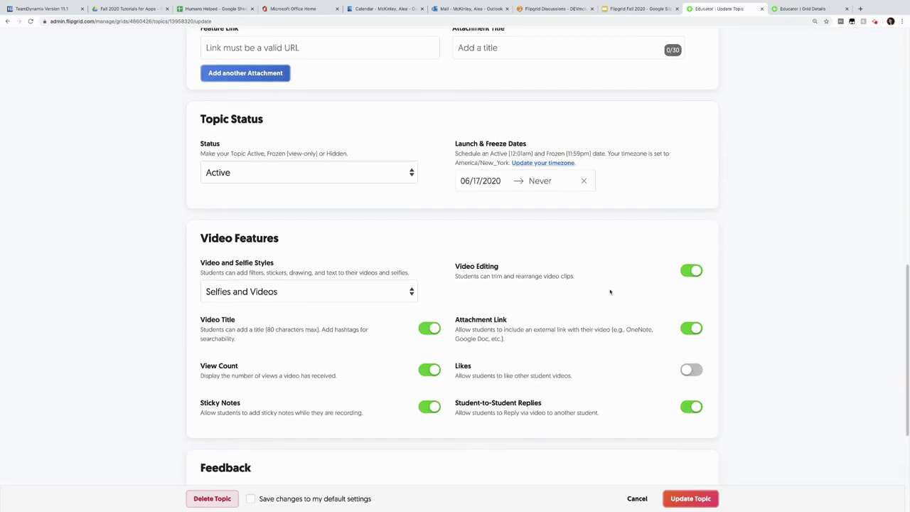
click(322, 181)
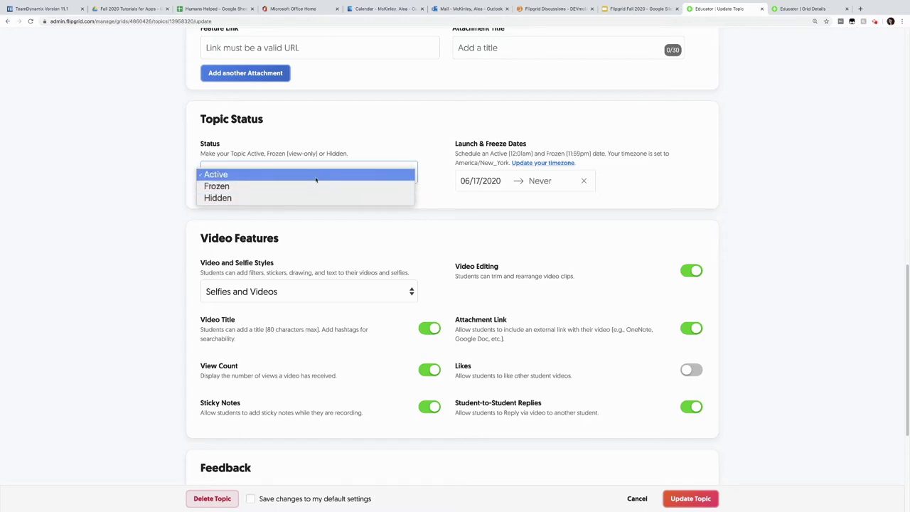
click(316, 177)
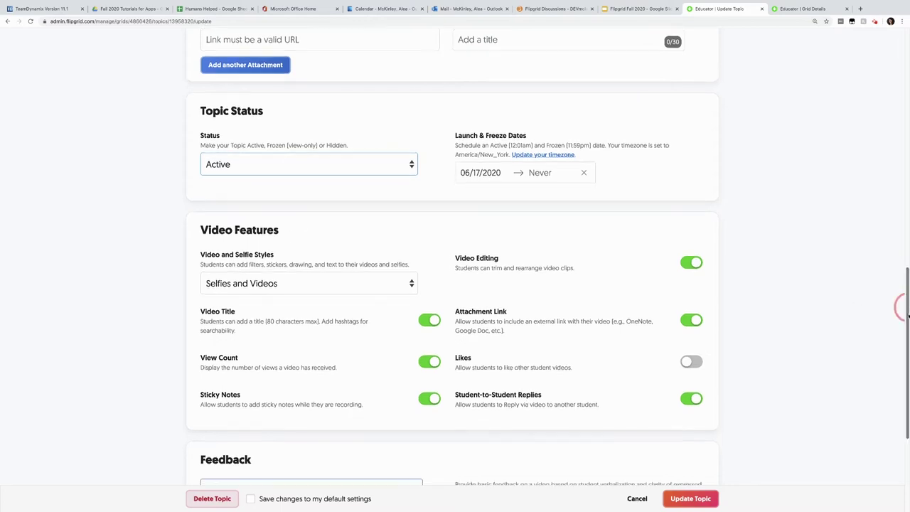
scroll(900, 309, down, 3)
Keep the Selfies and Videos style, turn on student Likes, and update the topic.
click(273, 212)
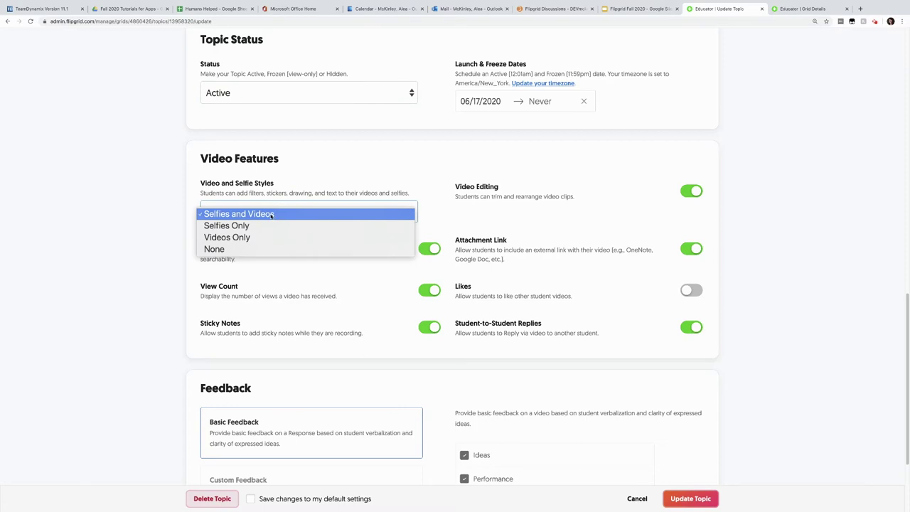
click(271, 214)
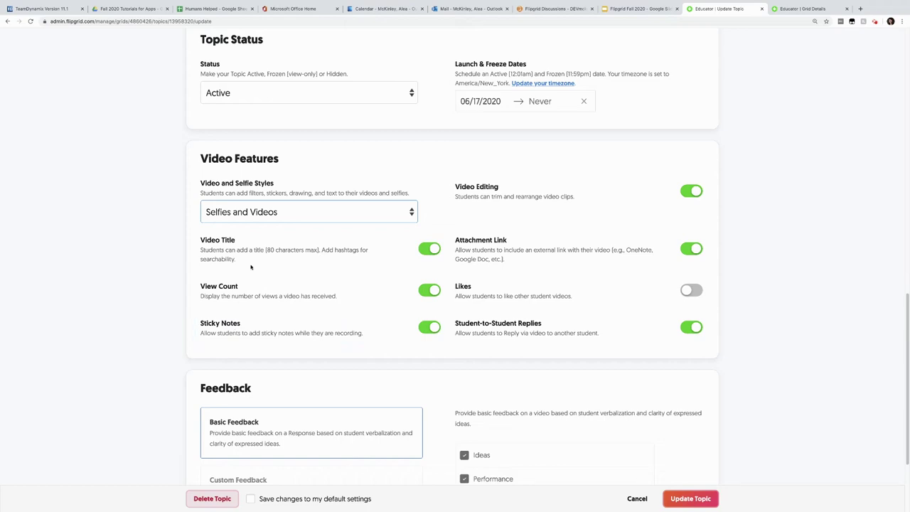
scroll(498, 203, down, 1)
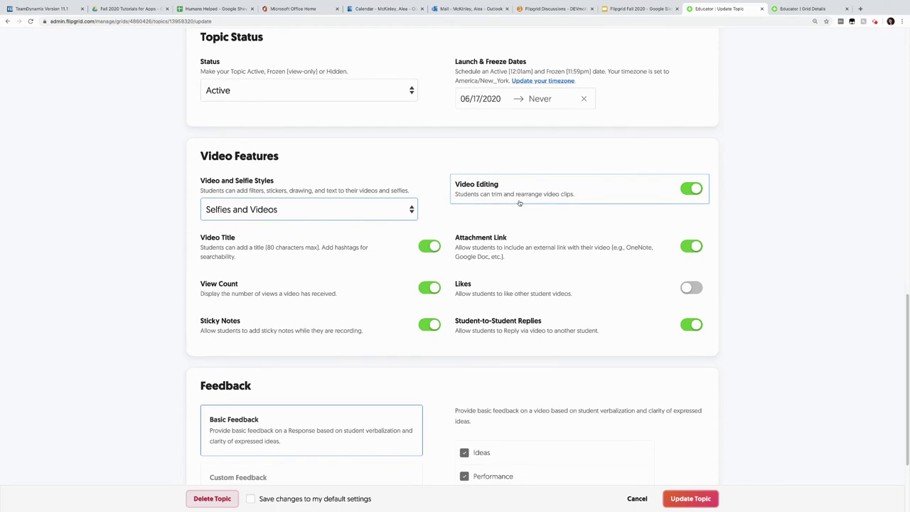
scroll(537, 270, down, 1)
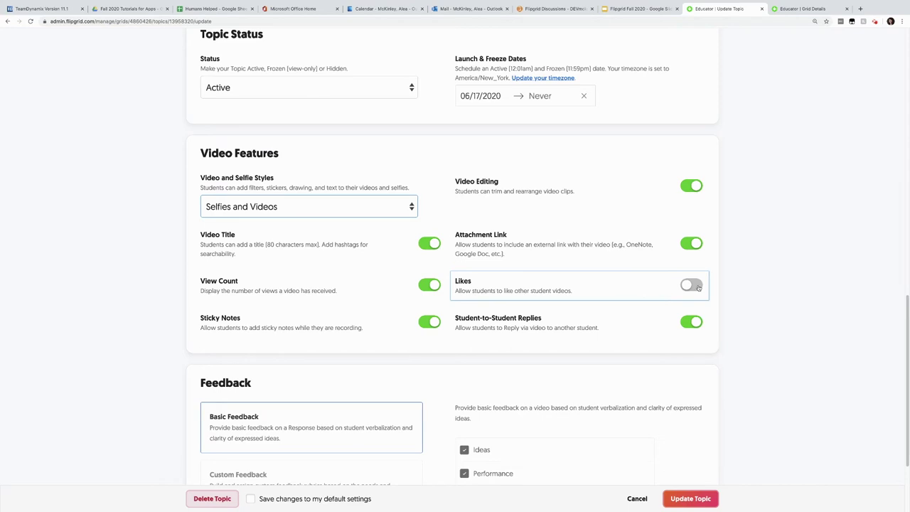
drag(902, 309, 902, 354)
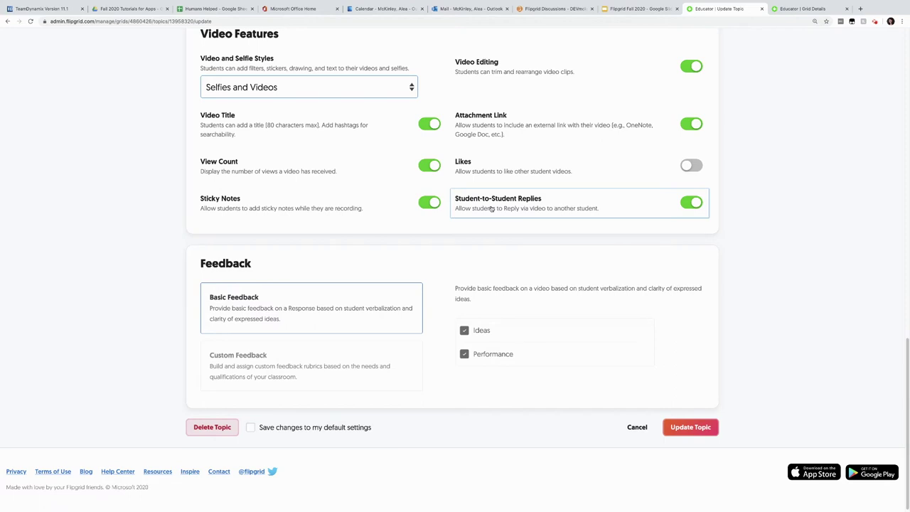
click(691, 166)
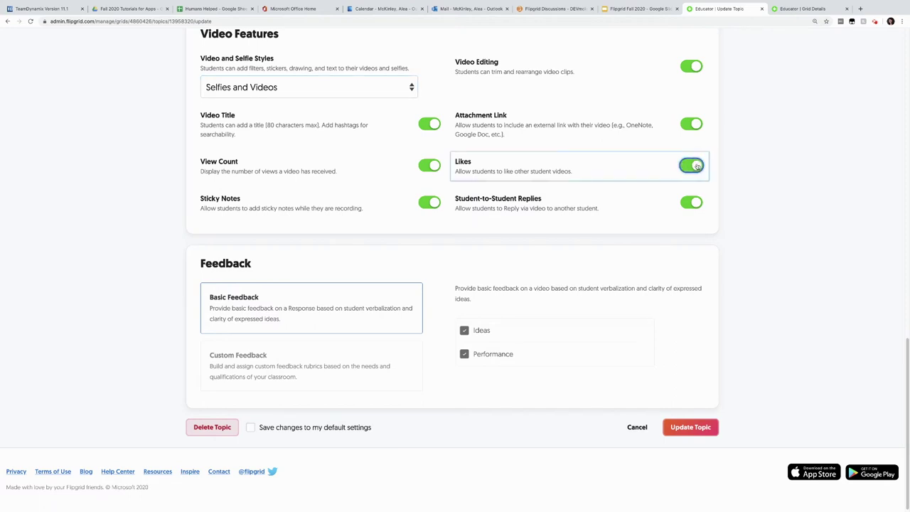
click(697, 431)
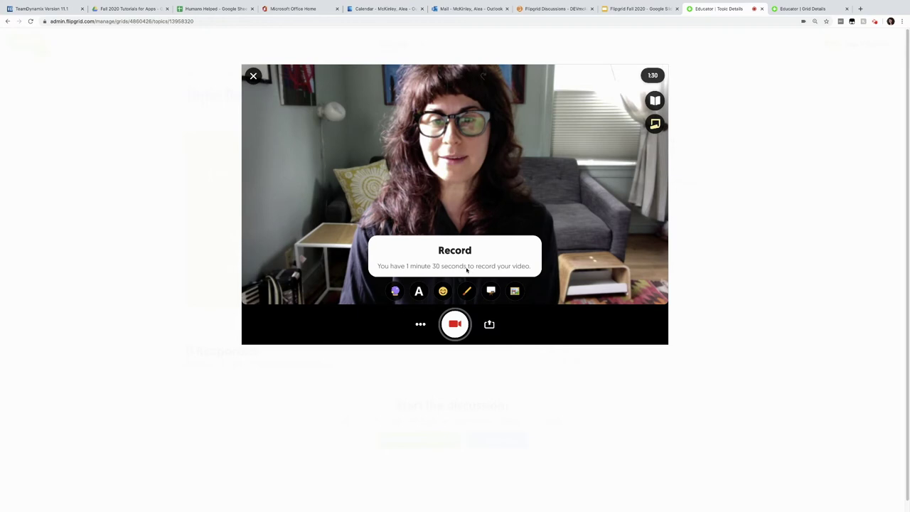
Record a short clip with a yellow sticky note greeting introducing yourself, then review it.
click(656, 125)
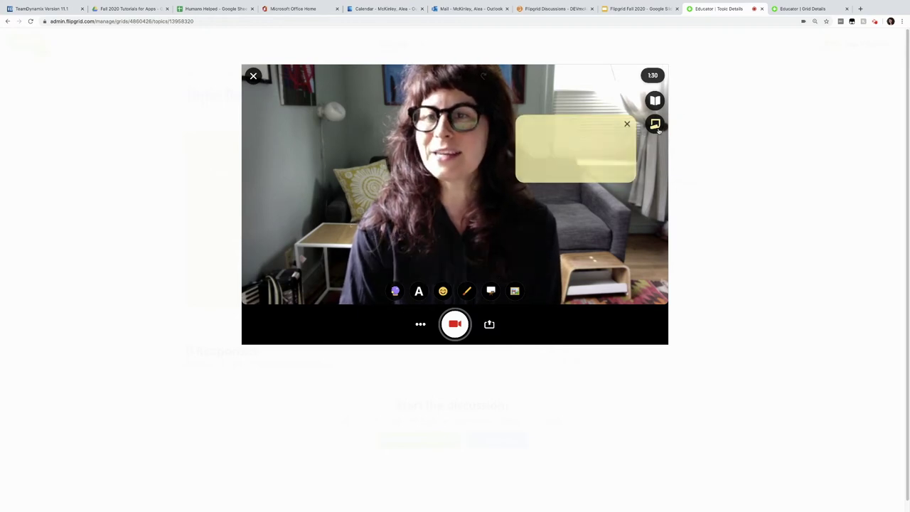
text(H)
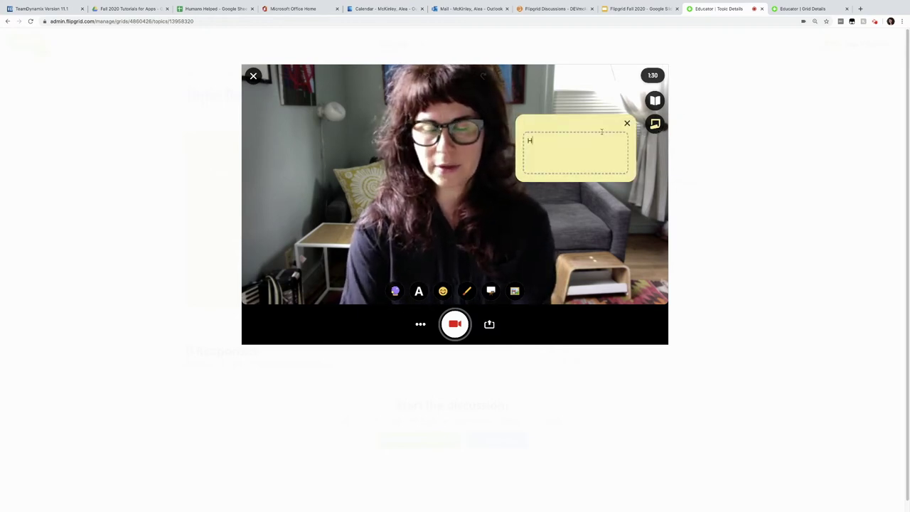
text(ello, my name is)
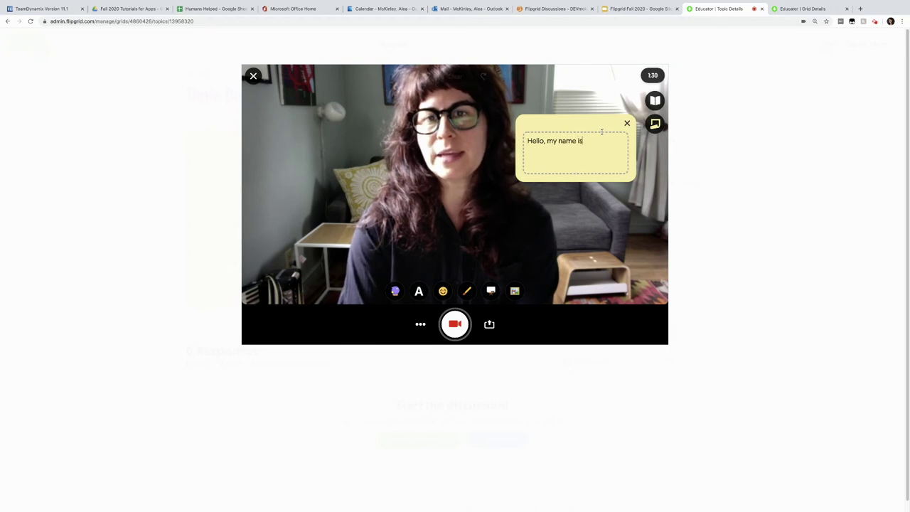
text( Alea...)
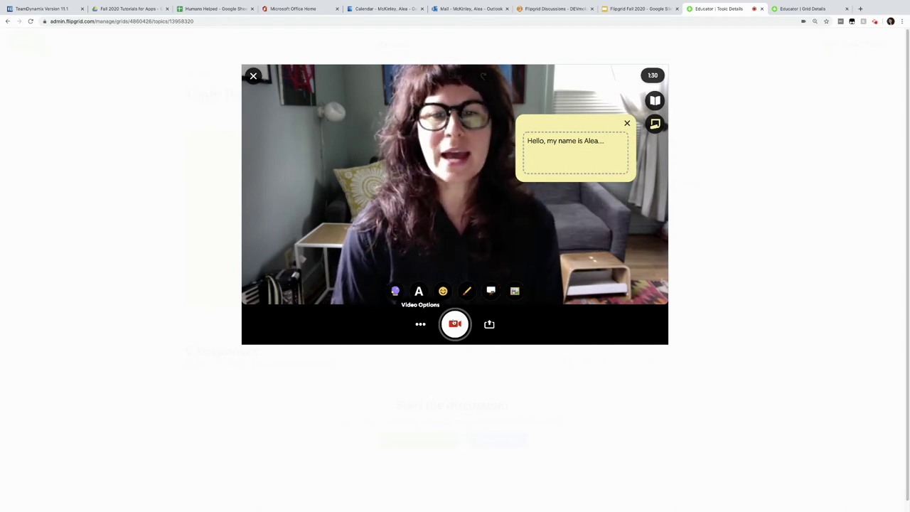
click(453, 324)
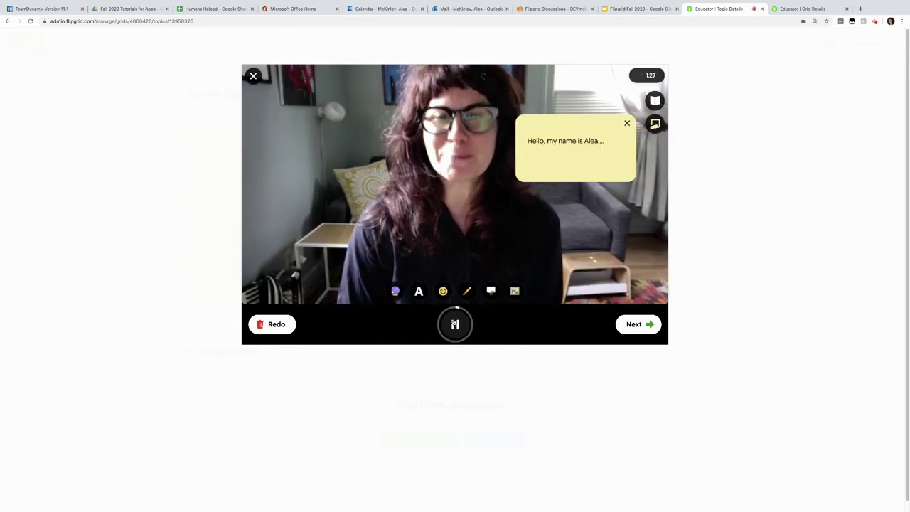
click(455, 325)
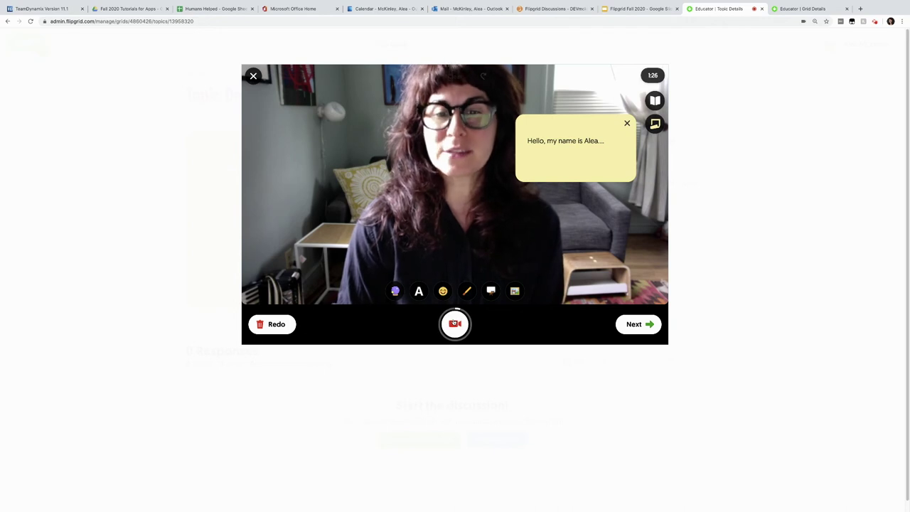
click(637, 326)
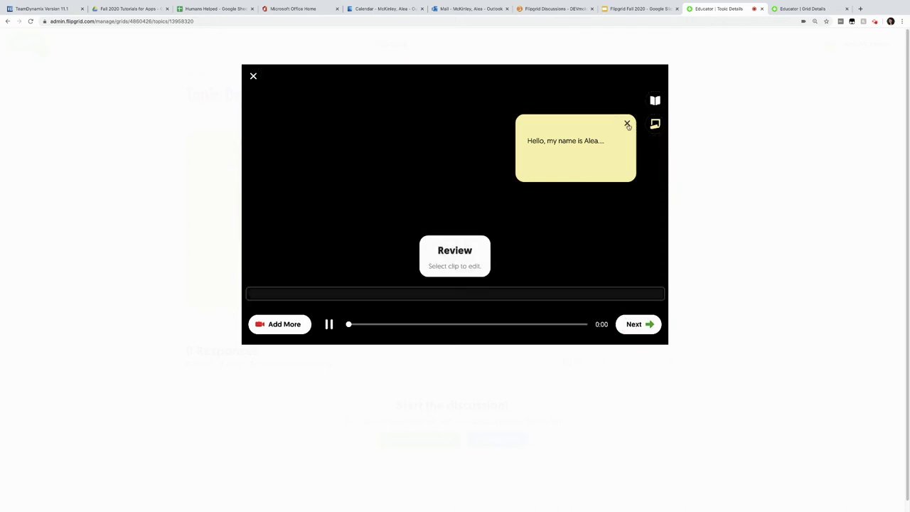
click(628, 125)
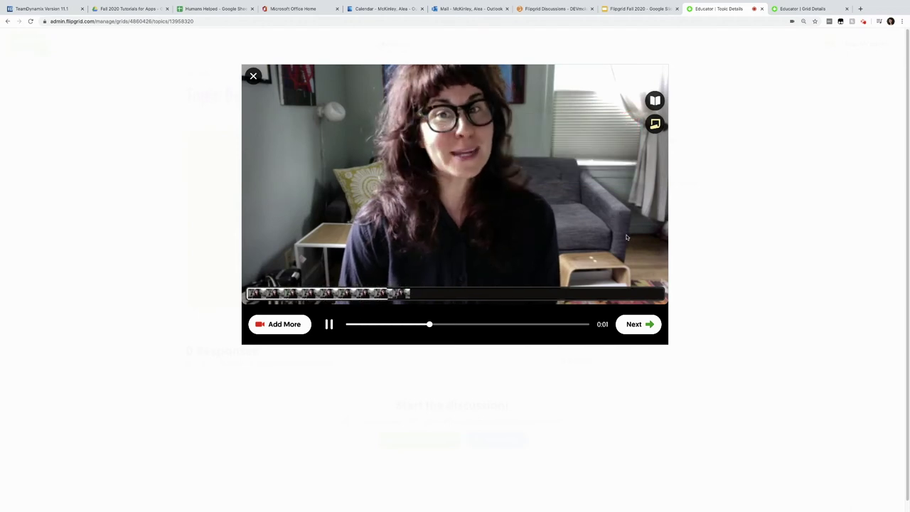
click(640, 325)
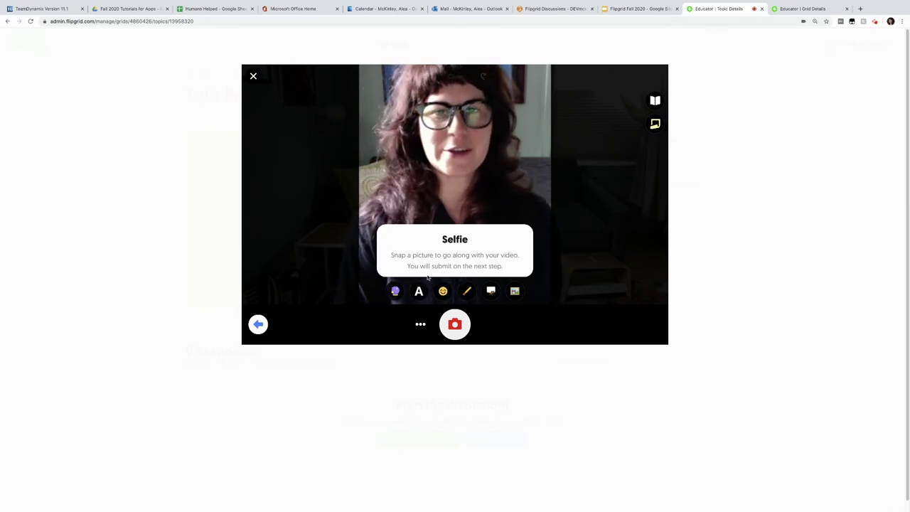
Take the selfie and draw teal pen strokes along its upper left, top and right edges.
click(455, 324)
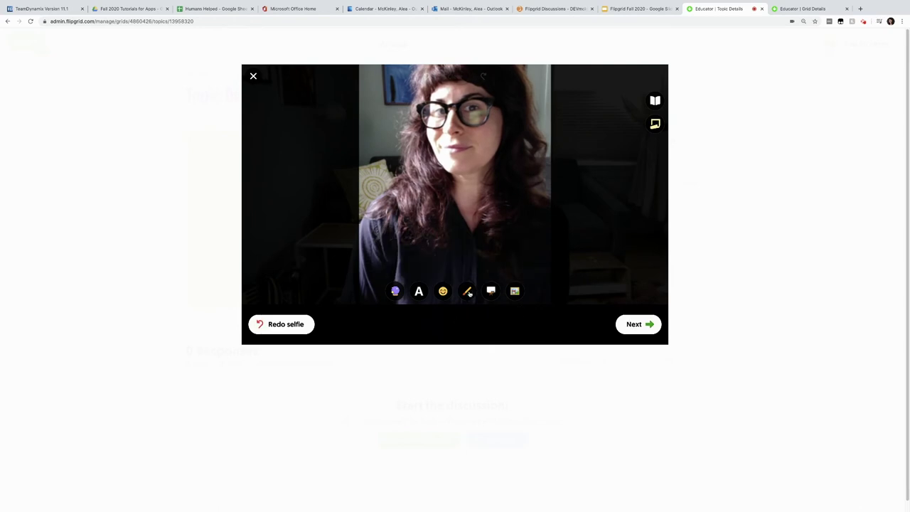
click(467, 291)
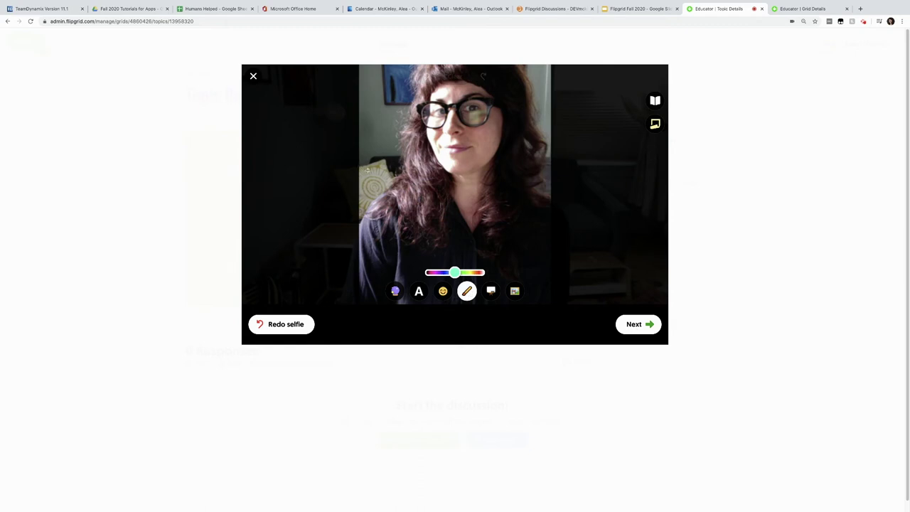
drag(362, 161, 386, 184)
drag(362, 131, 391, 160)
drag(372, 108, 396, 133)
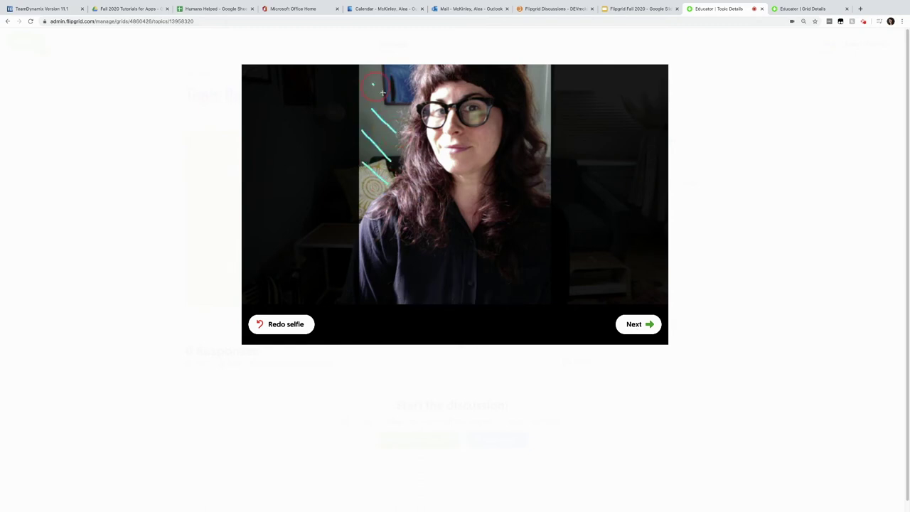
drag(384, 71, 400, 86)
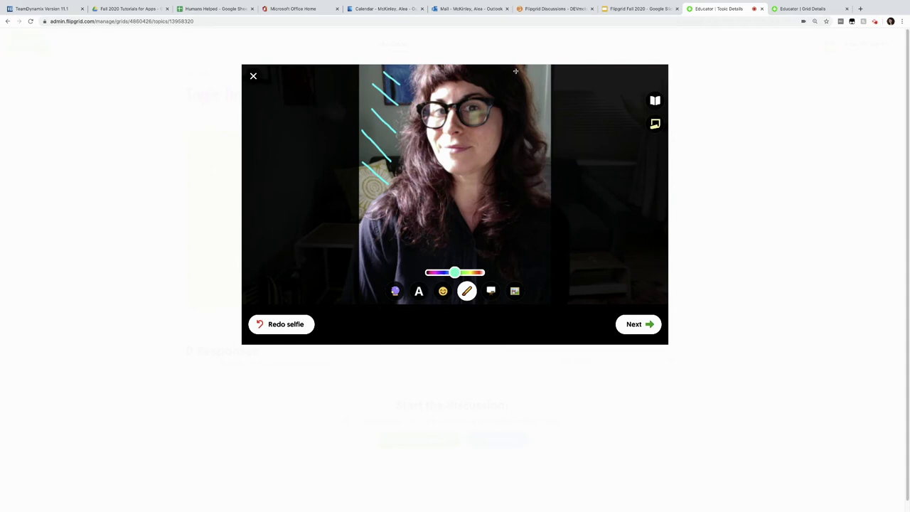
mouse_move(524, 78)
mouse_down()
mouse_move(544, 68)
mouse_move(550, 187)
mouse_up()
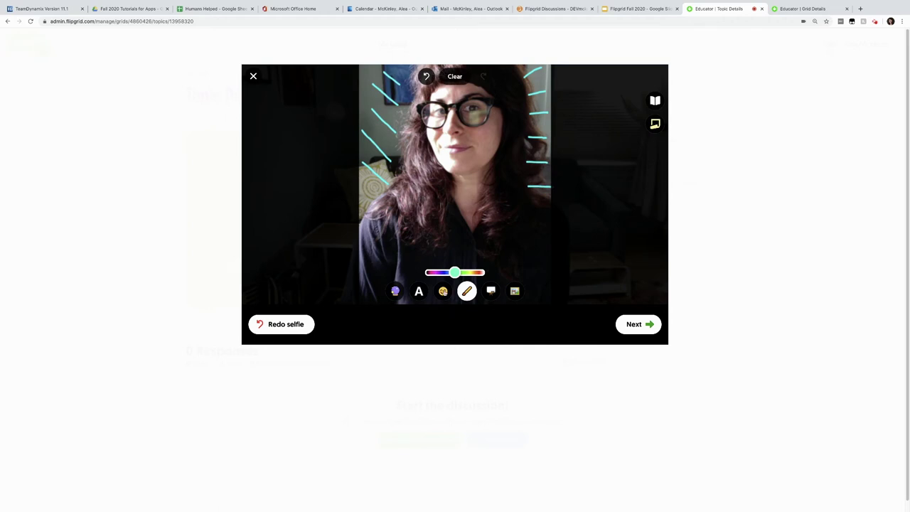
click(443, 292)
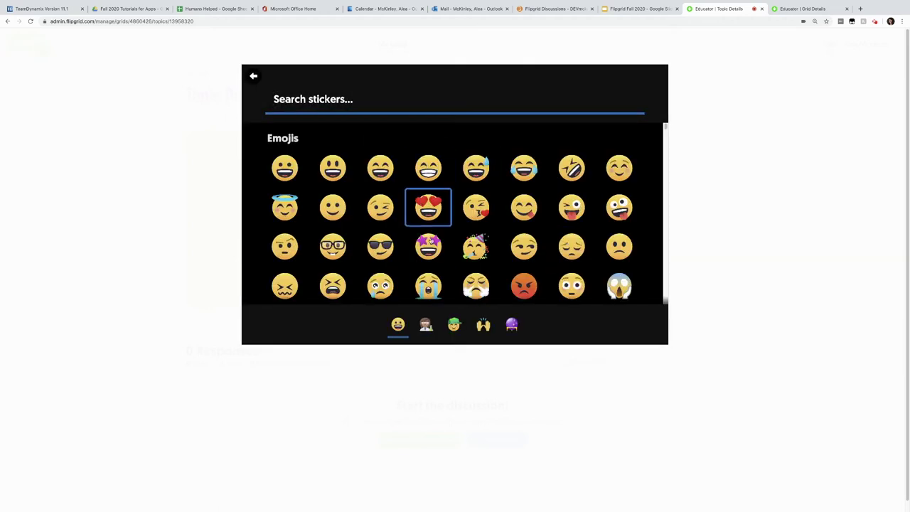
Add a star-struck emoji near the eyes and a green LCD 'HEY THERE!' caption lower down.
click(431, 245)
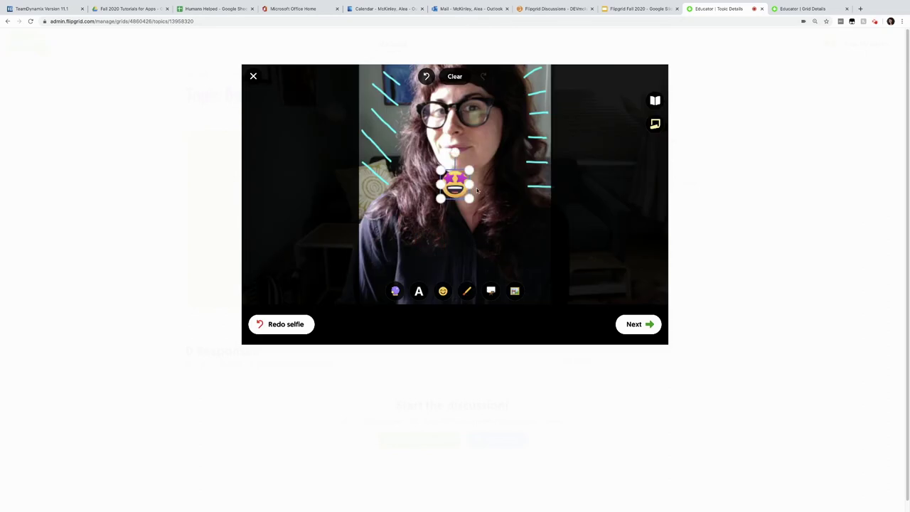
drag(455, 184, 507, 175)
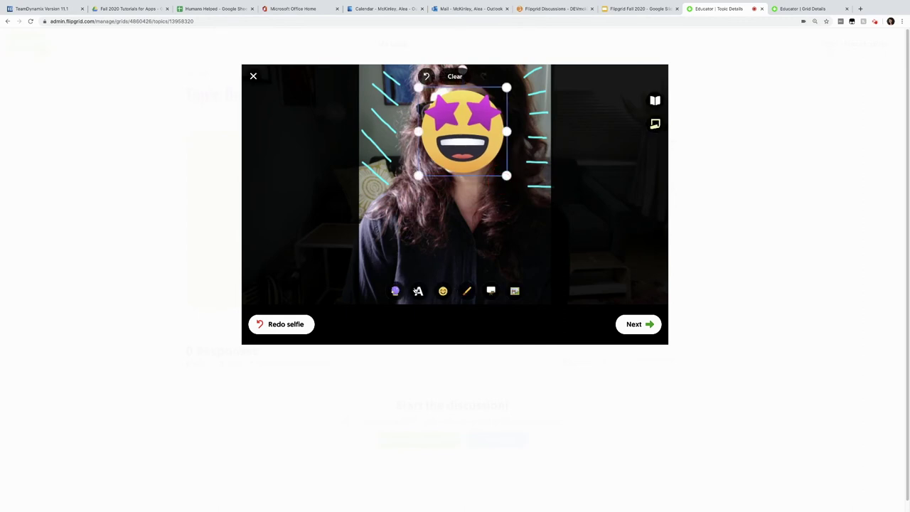
click(419, 292)
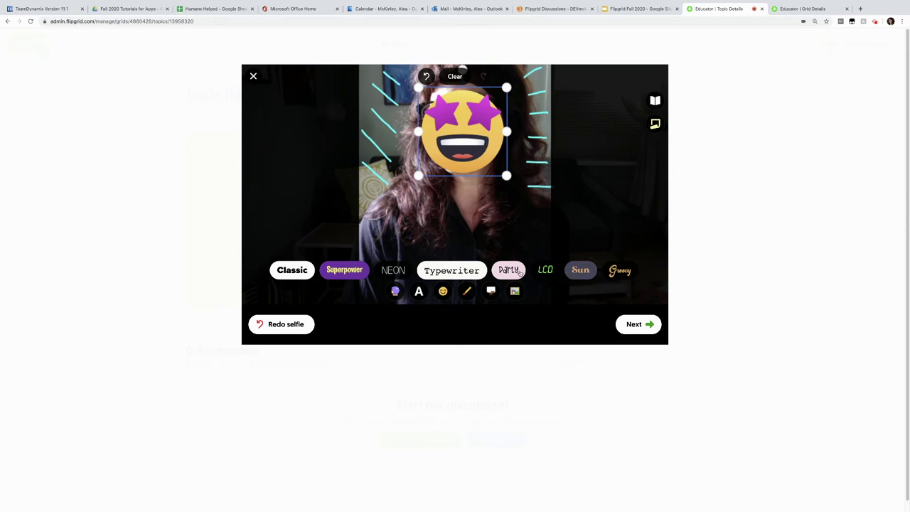
click(546, 271)
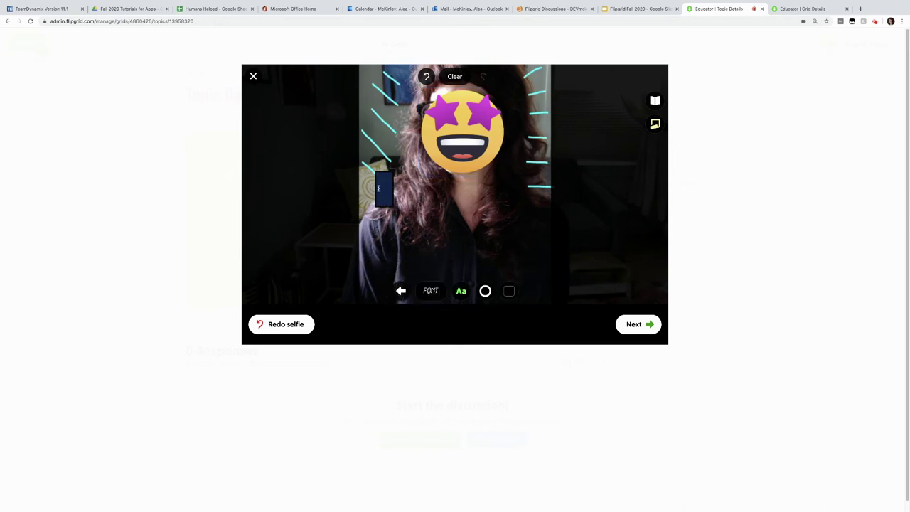
text(HEY THERE!)
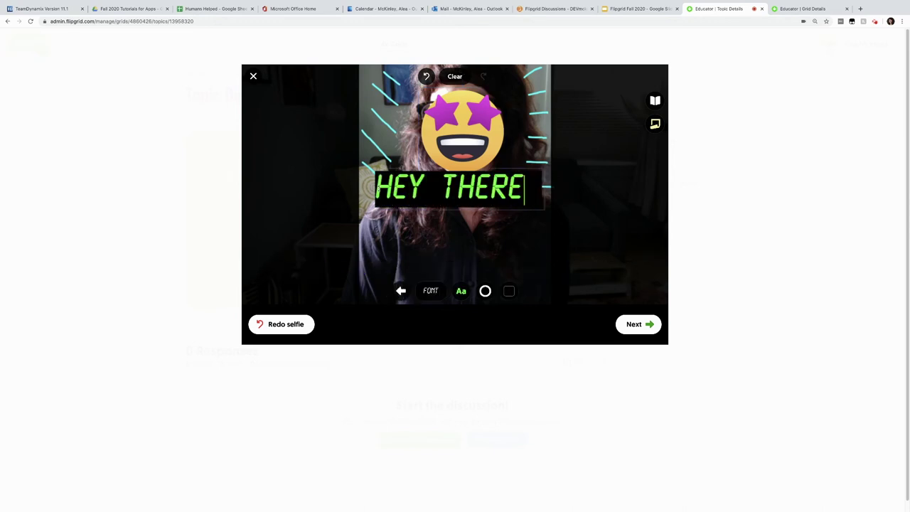
click(420, 192)
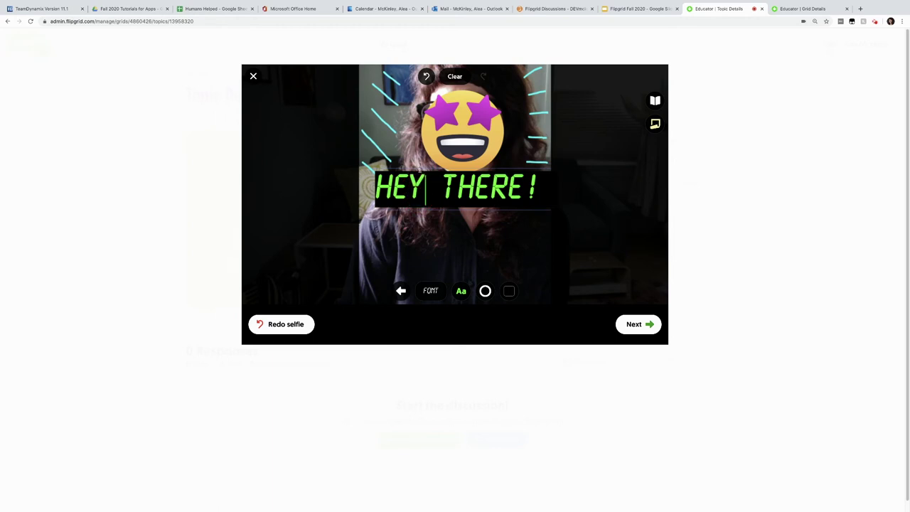
click(427, 186)
drag(543, 183, 520, 257)
click(632, 324)
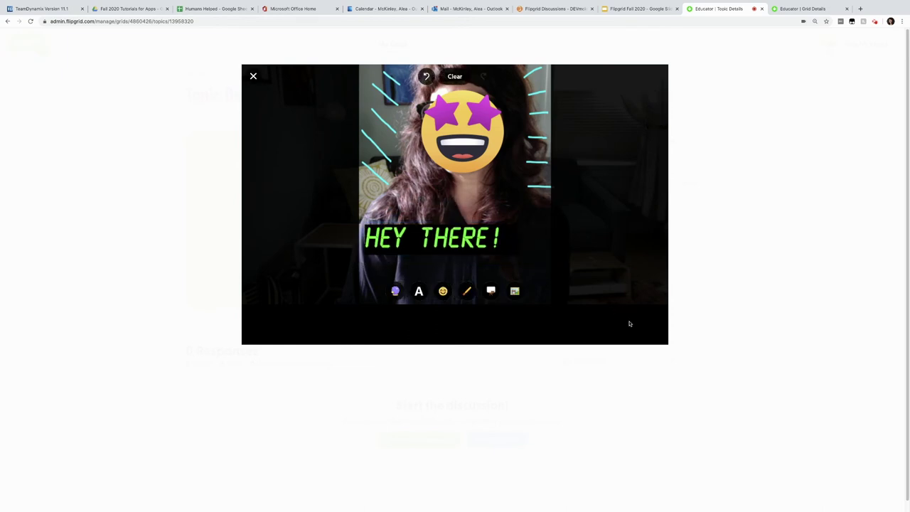
Submit the decorated video with no title and dismiss the confirmation.
click(643, 322)
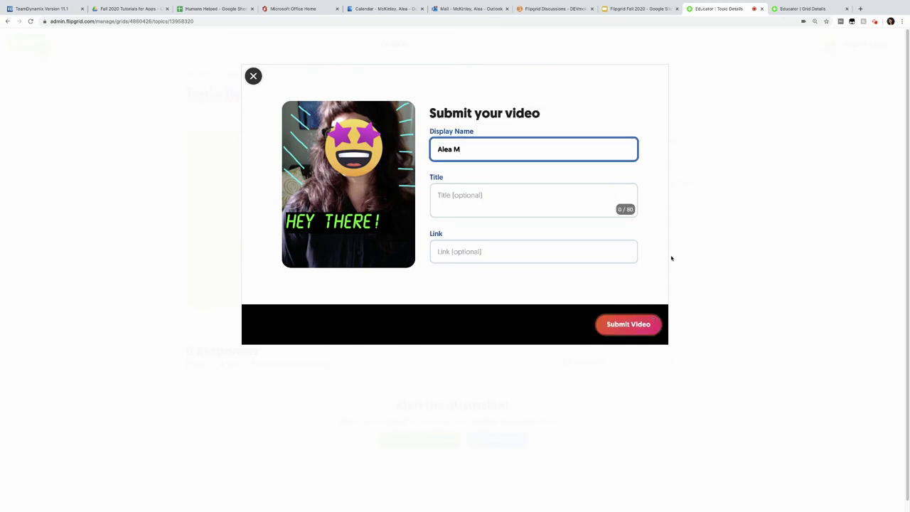
click(496, 196)
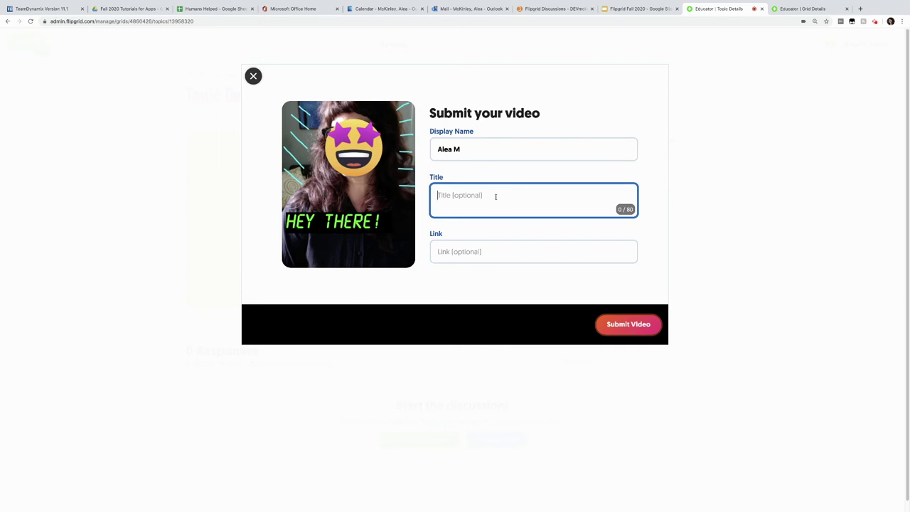
click(641, 326)
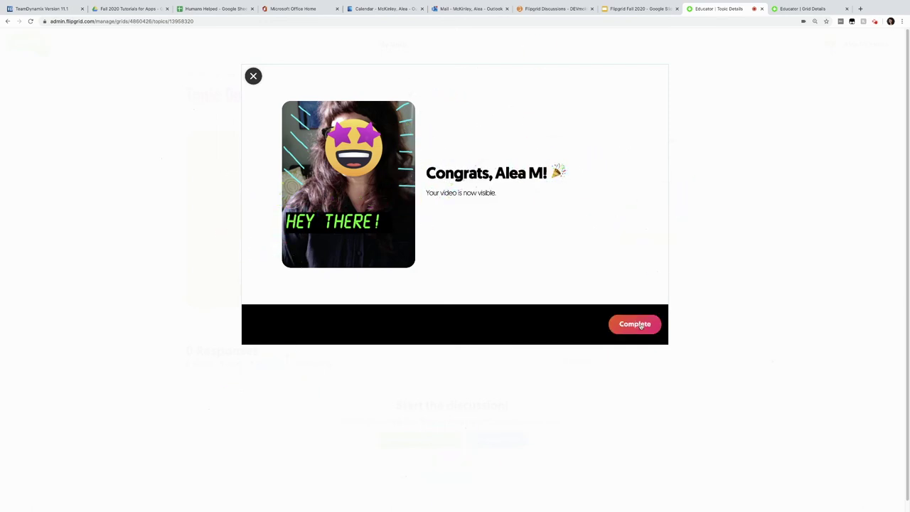
click(641, 326)
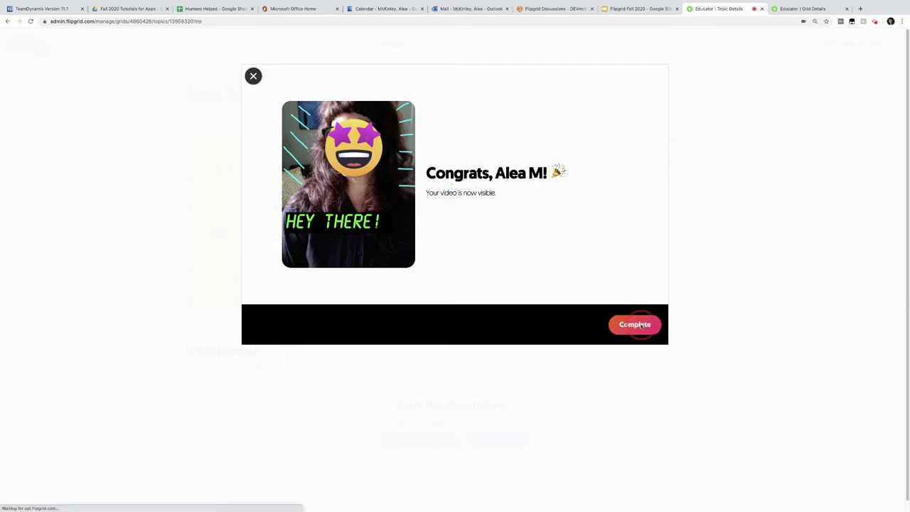
Open the grid's student view in a new tab, then play and pause the HEY THERE! response.
scroll(902, 153, down, 1)
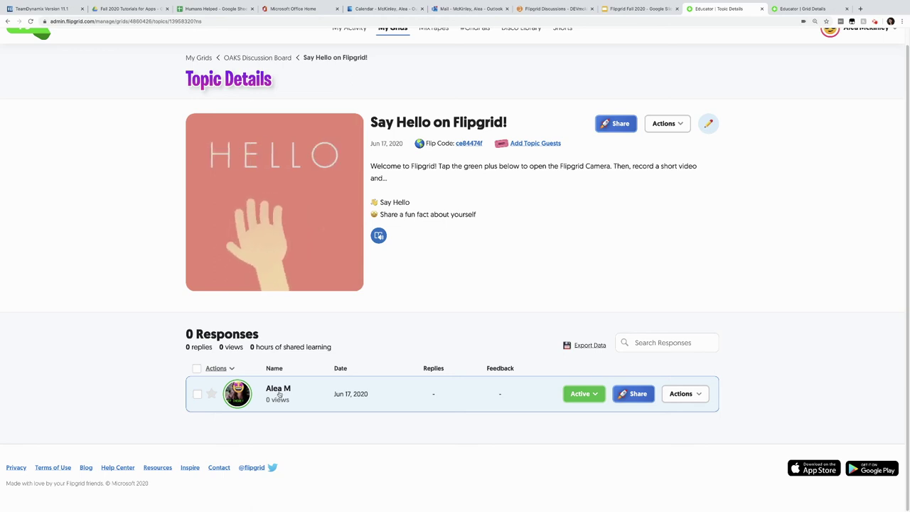
click(470, 143)
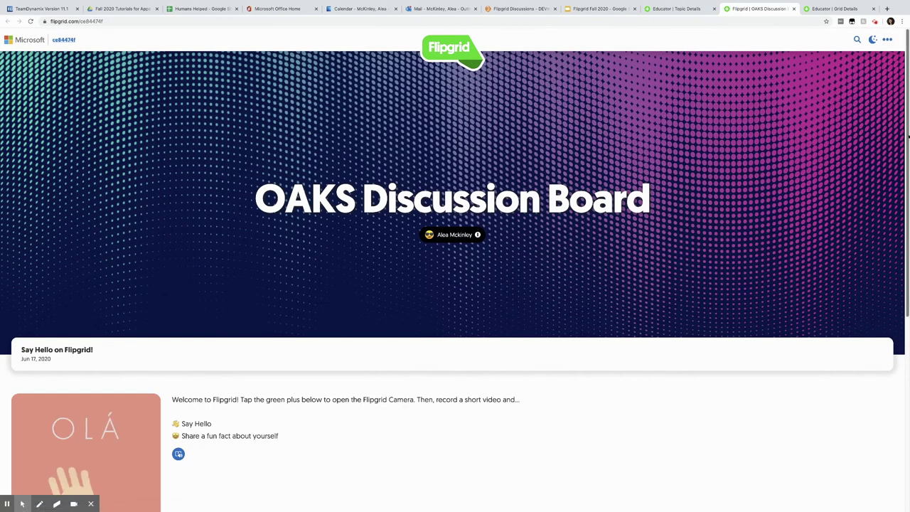
scroll(898, 193, down, 3)
scroll(899, 193, down, 4)
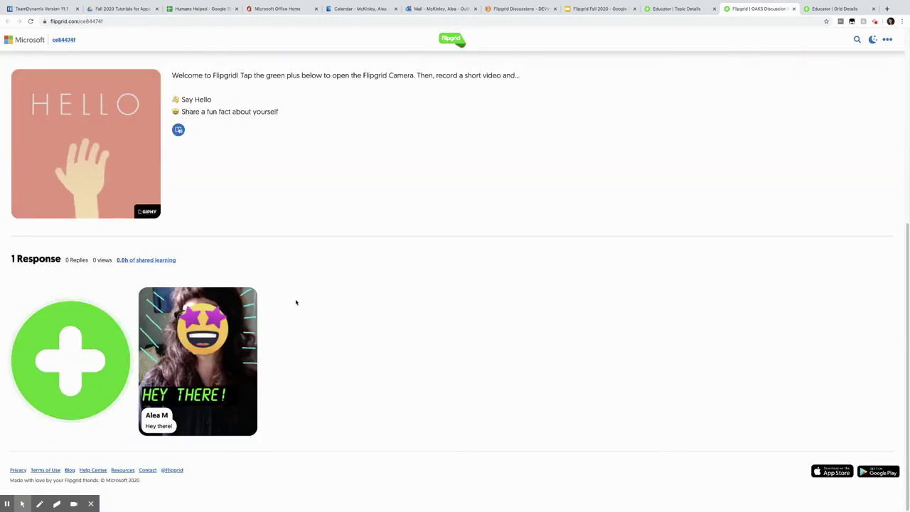
click(227, 343)
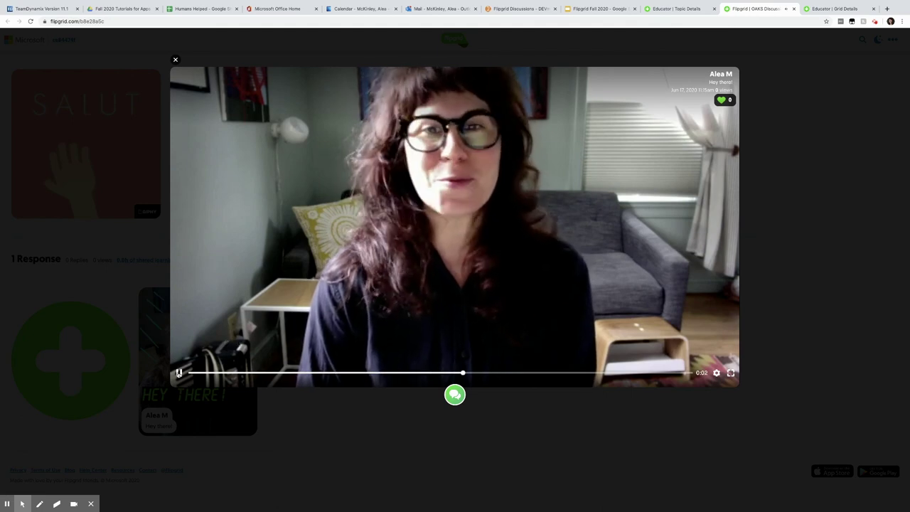
click(179, 373)
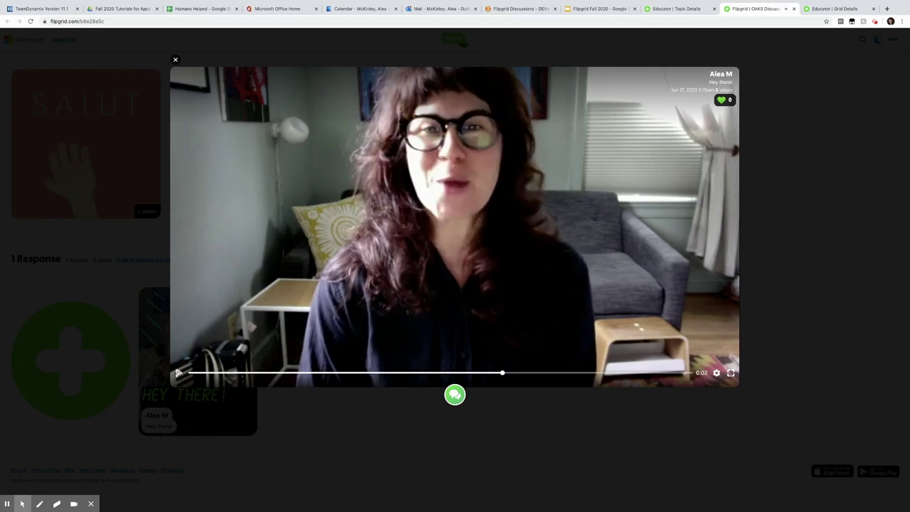
click(175, 59)
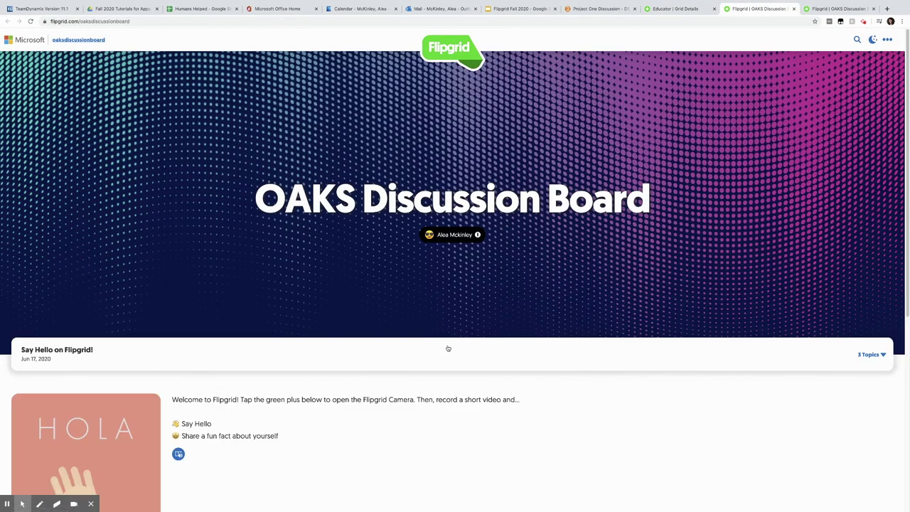
Open the Discussion 1 due 9/1/2020 topic from the grid's topics list.
scroll(908, 186, down, 1)
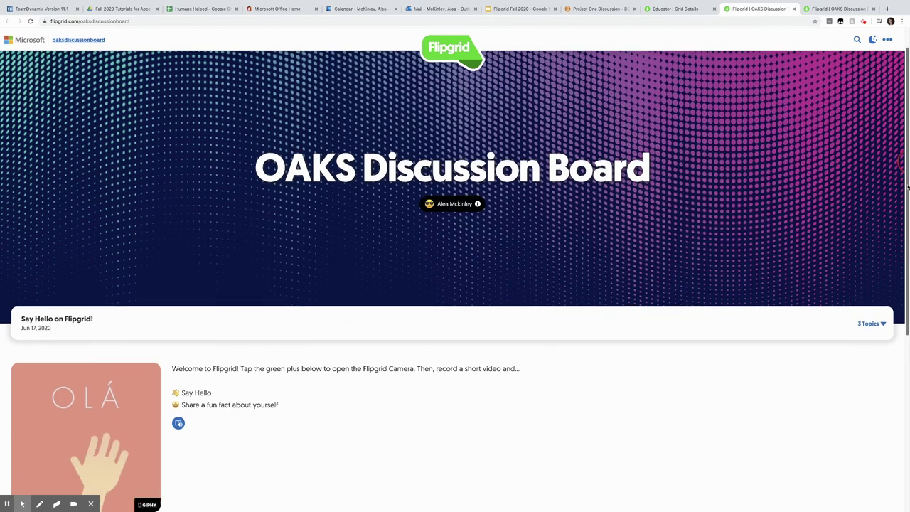
scroll(909, 186, down, 5)
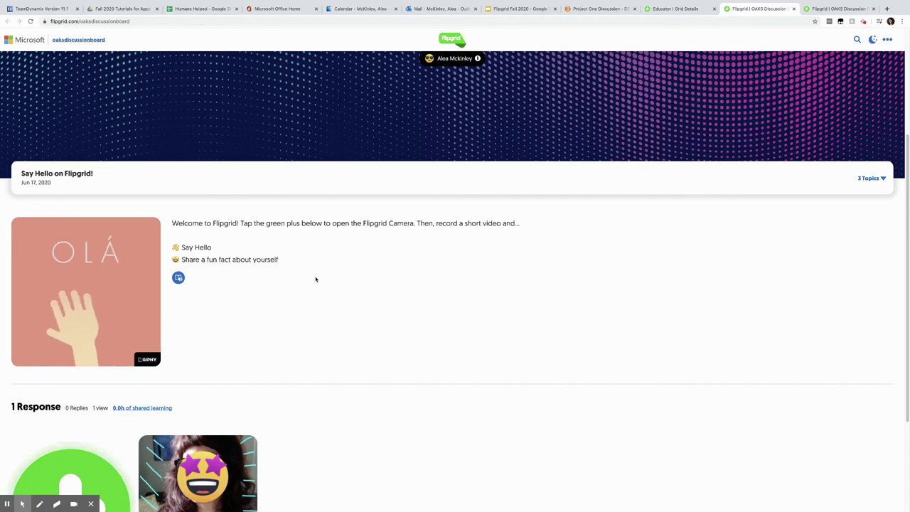
click(866, 179)
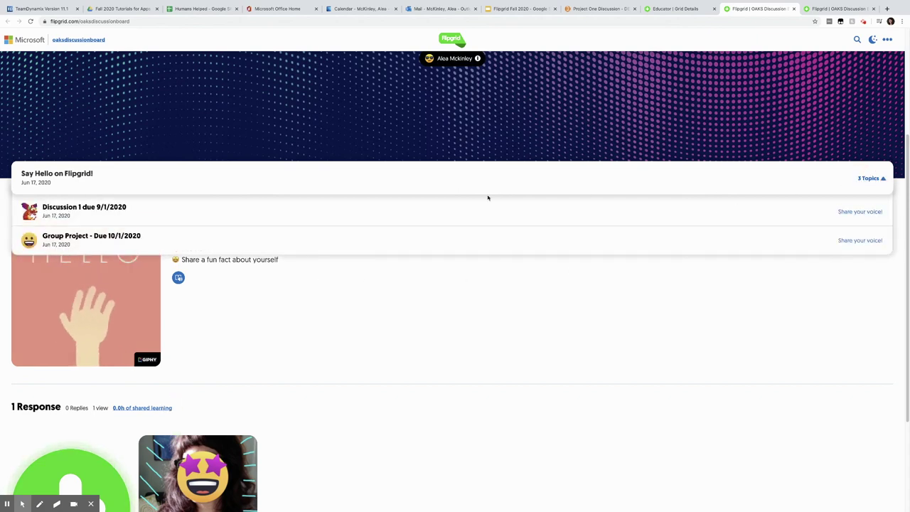
click(462, 214)
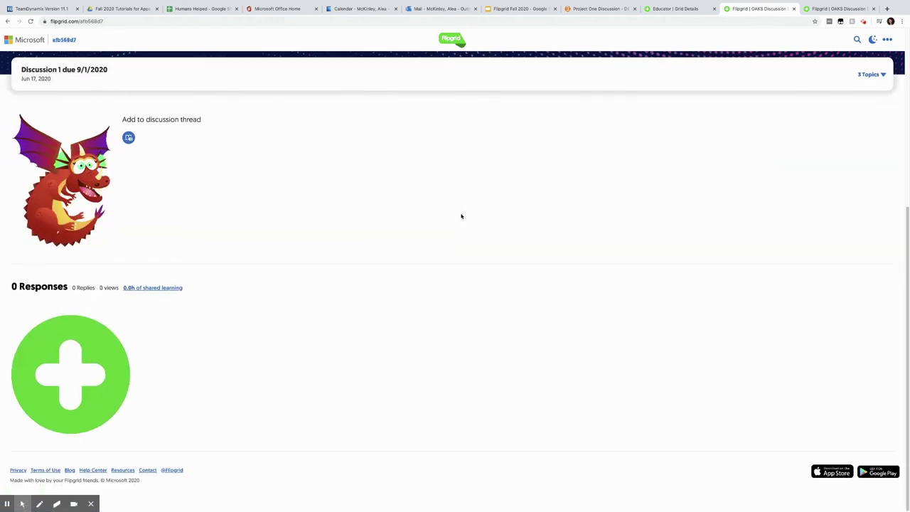
Open the Group Project - Due 10/1/2020 topic, then return to the educator Grid Details page.
scroll(907, 214, up, 5)
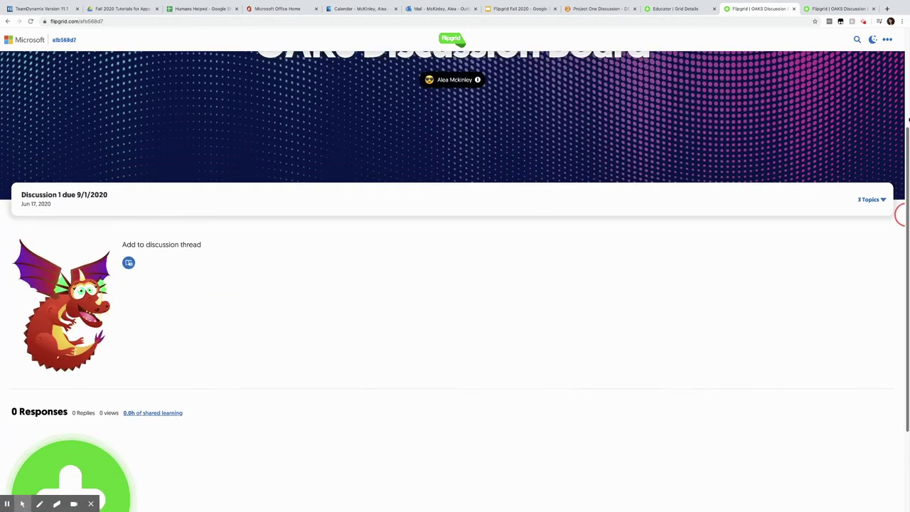
click(862, 244)
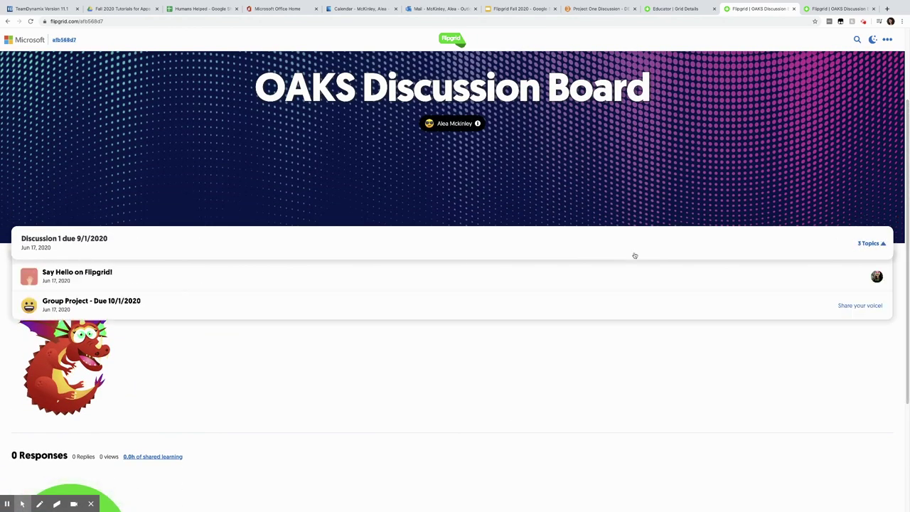
click(120, 301)
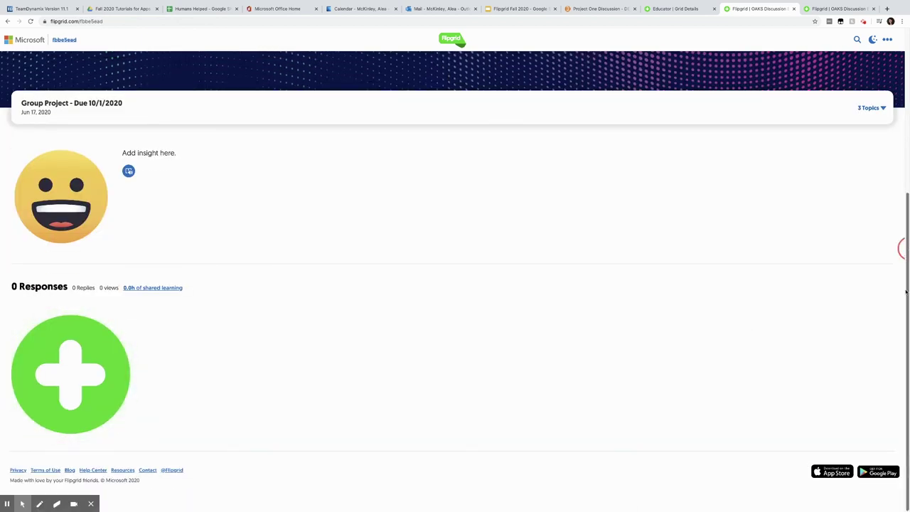
drag(903, 249, 906, 91)
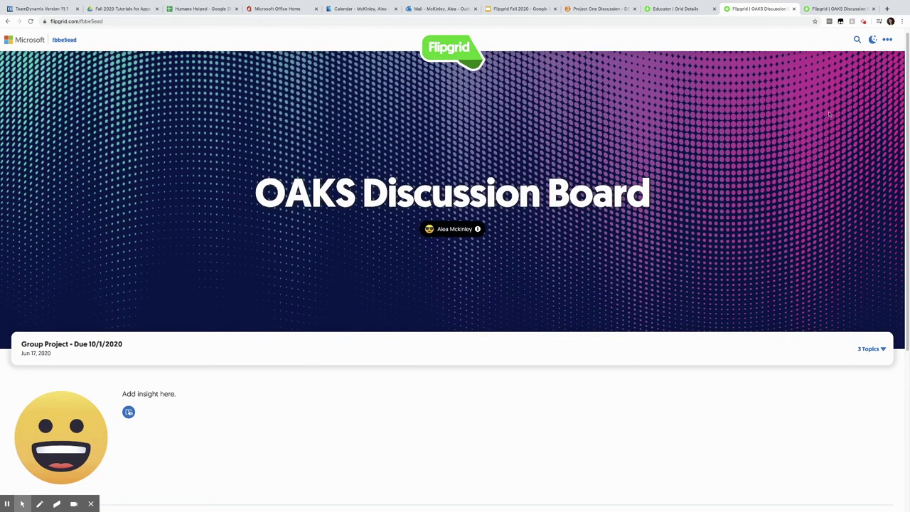
click(655, 9)
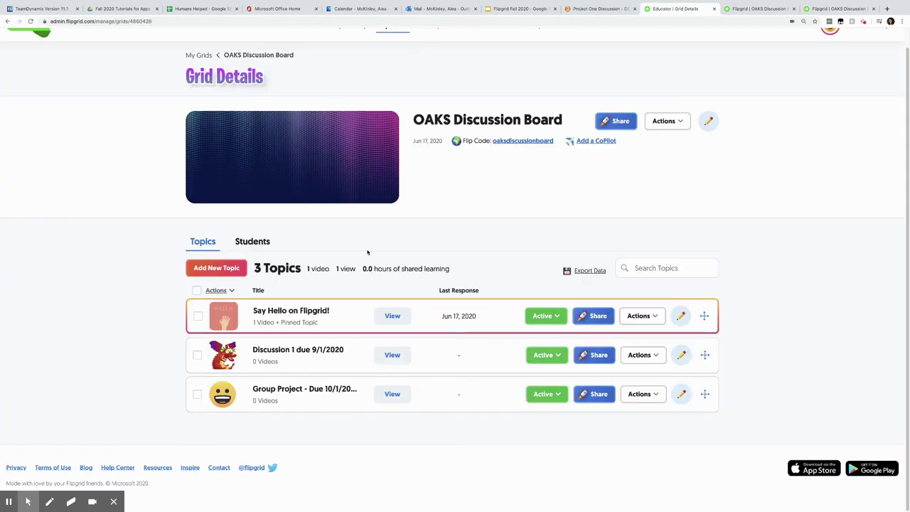
Open Say Hello on Flipgrid! in student view, then switch to the Discussion 1 due 9/1/2020 topic.
click(281, 311)
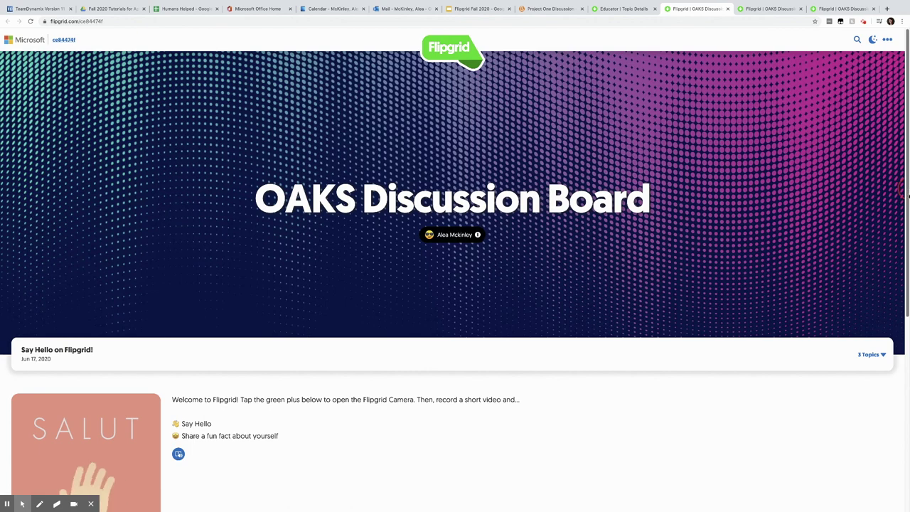
drag(908, 188, 896, 269)
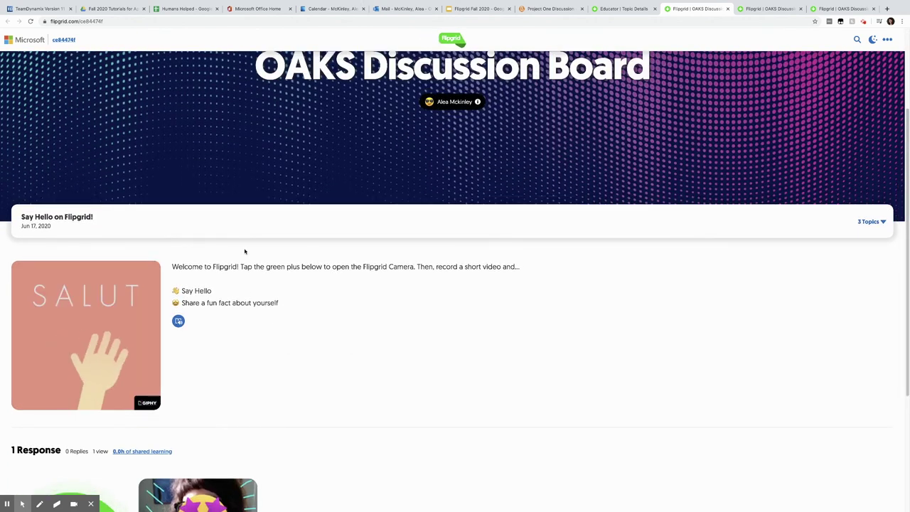
click(254, 227)
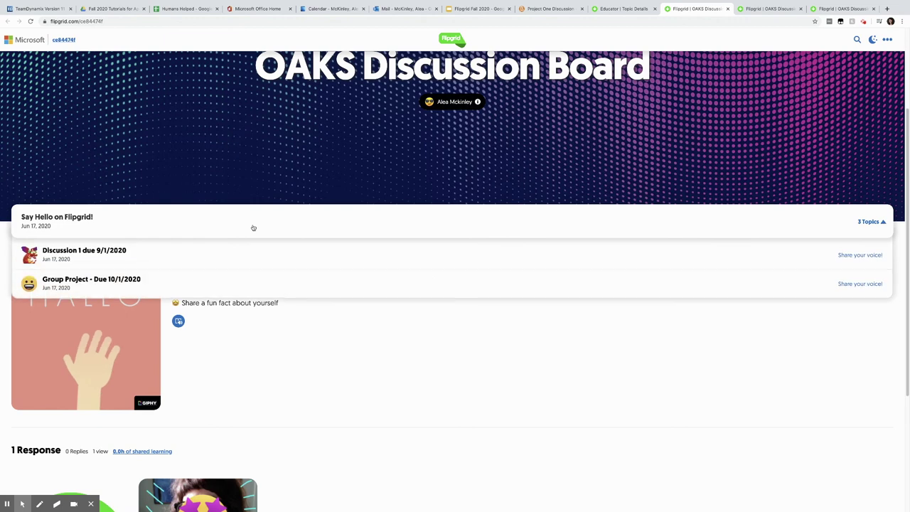
click(183, 260)
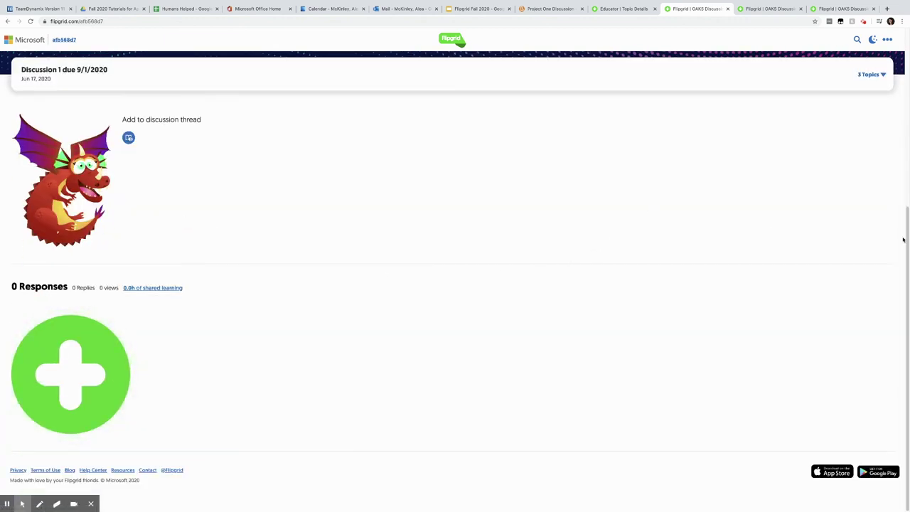
drag(902, 244, 908, 62)
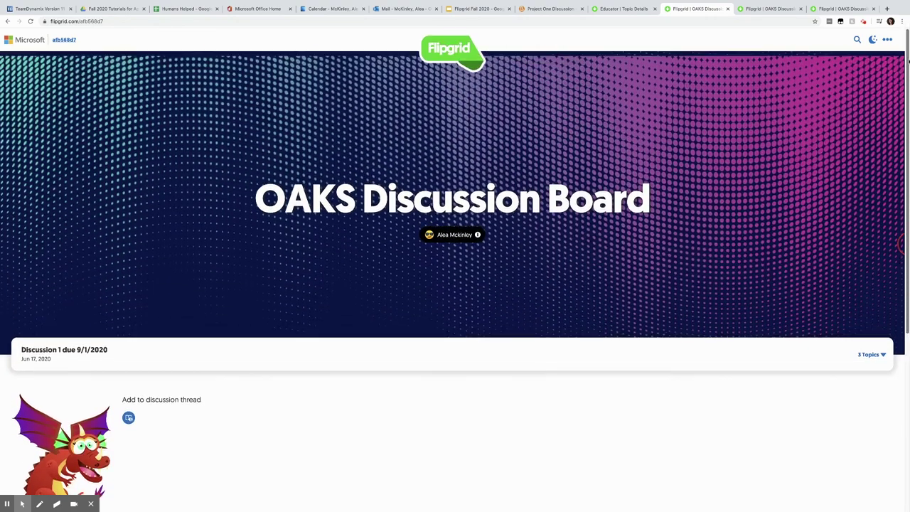